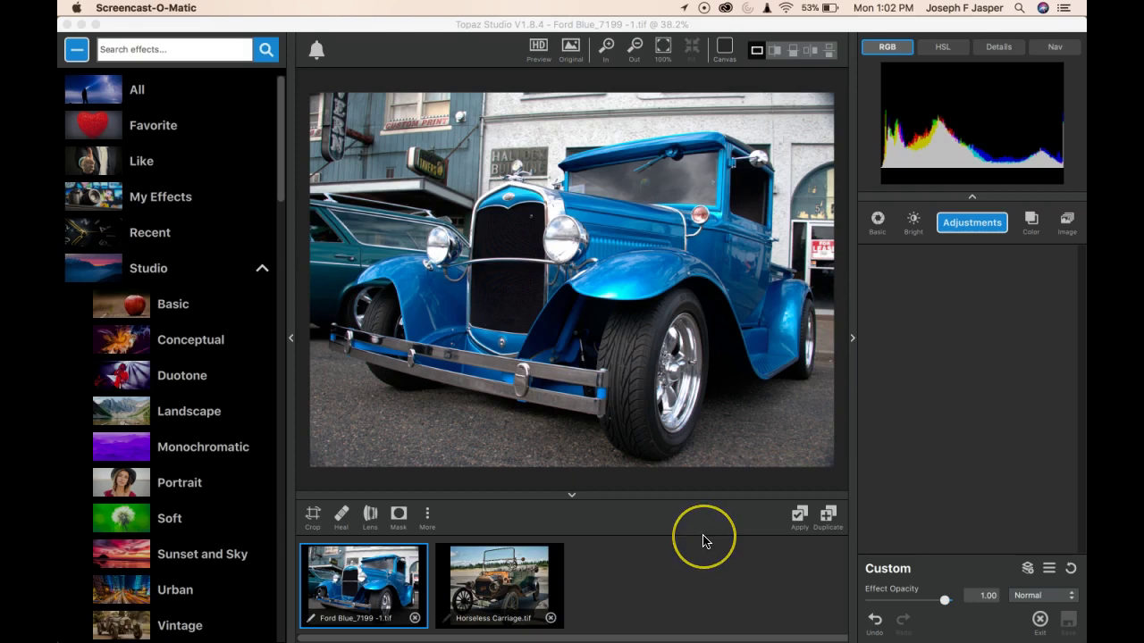
Add an Impression adjustment with default settings to the Ford Blue photo.
click(977, 232)
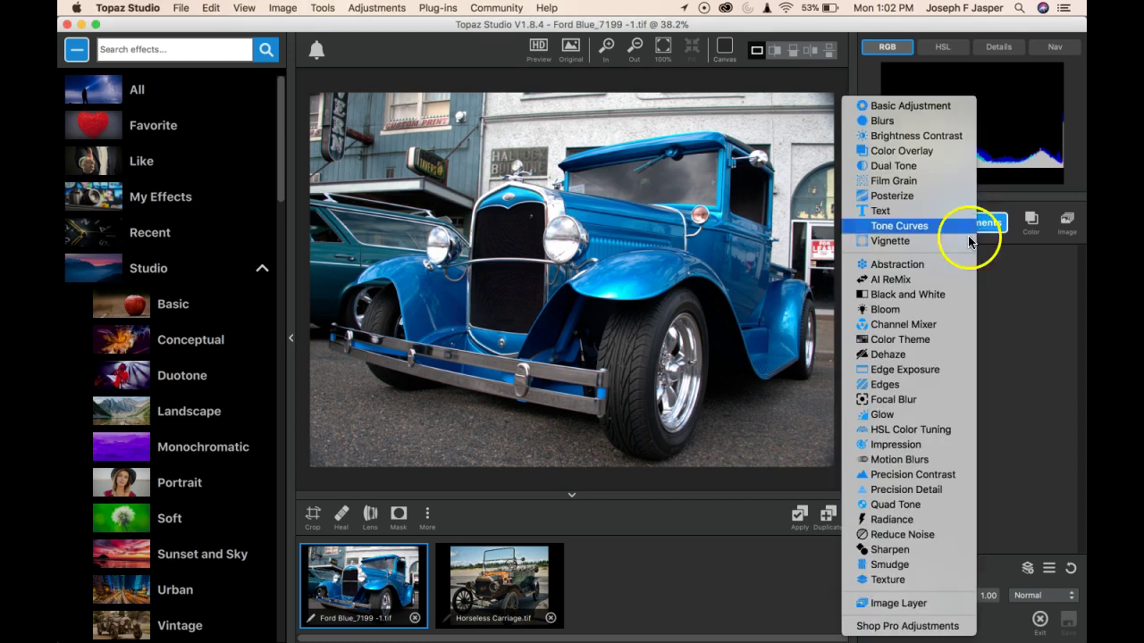
click(900, 445)
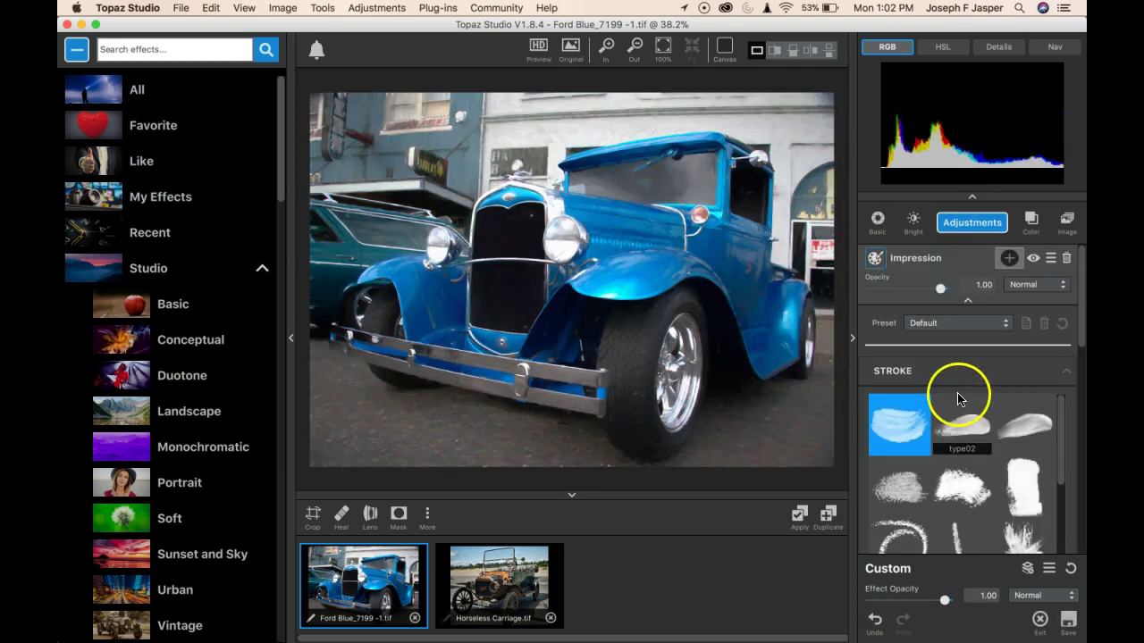
Apply the Charcoal II preset and set Brush Size 0.67, Paint Volume 0.09, Paint Opacity 0.42, Spill -0.18.
click(1003, 326)
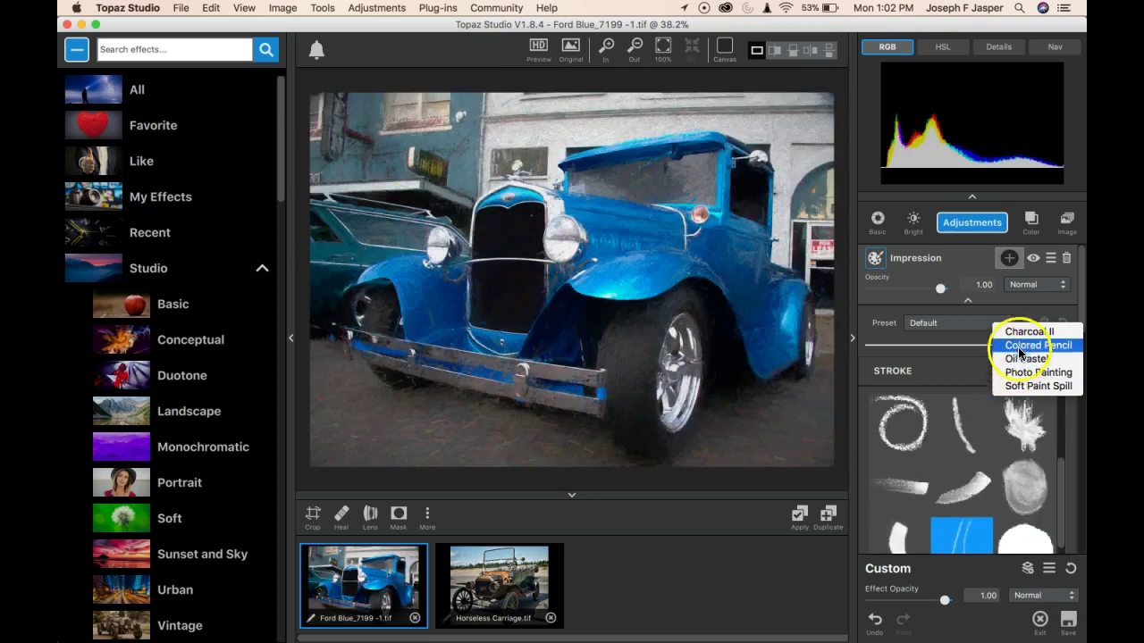
click(1028, 332)
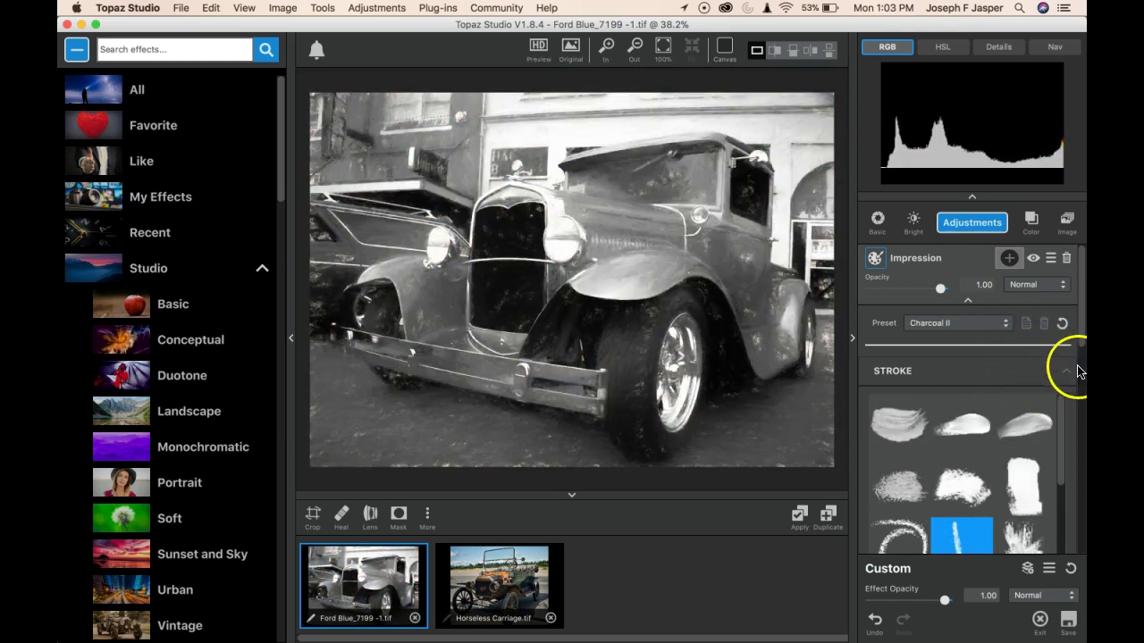
drag(1078, 347, 1077, 437)
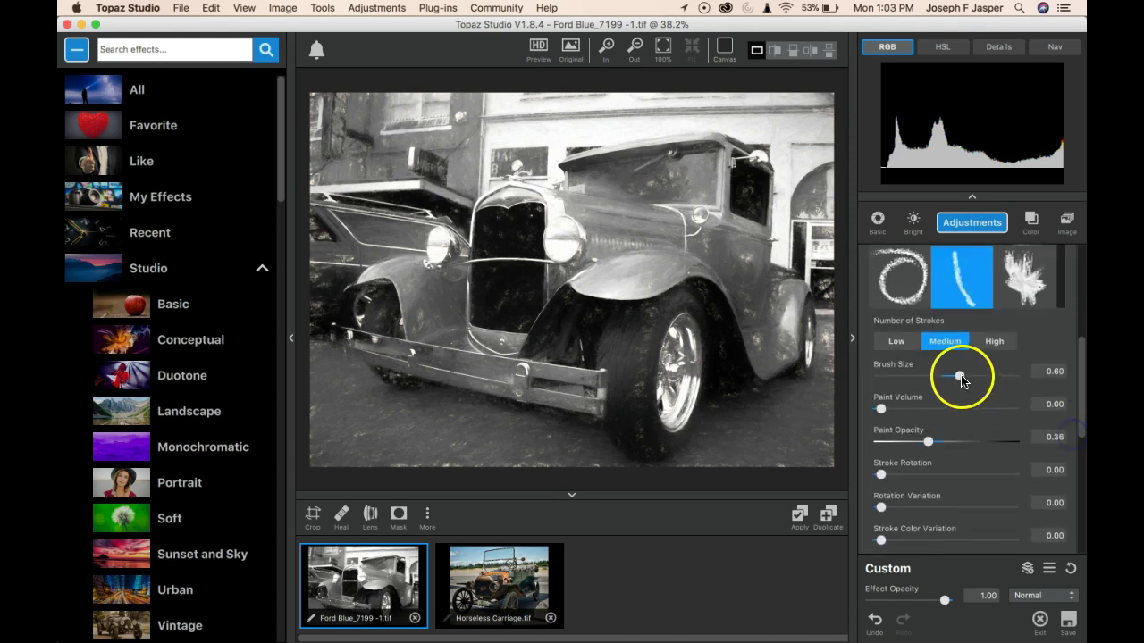
drag(960, 376, 970, 377)
drag(882, 408, 892, 408)
drag(1079, 408, 1076, 458)
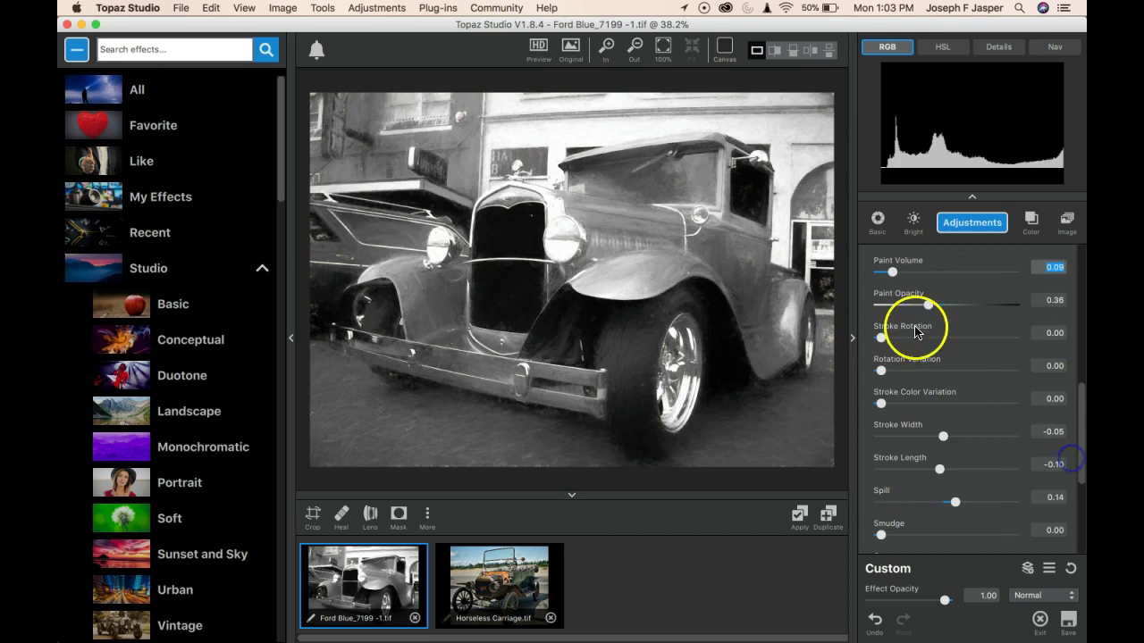
mouse_move(929, 306)
mouse_down()
mouse_move(970, 308)
mouse_move(936, 308)
mouse_up()
drag(953, 504, 934, 503)
scroll(1081, 471, down, 5)
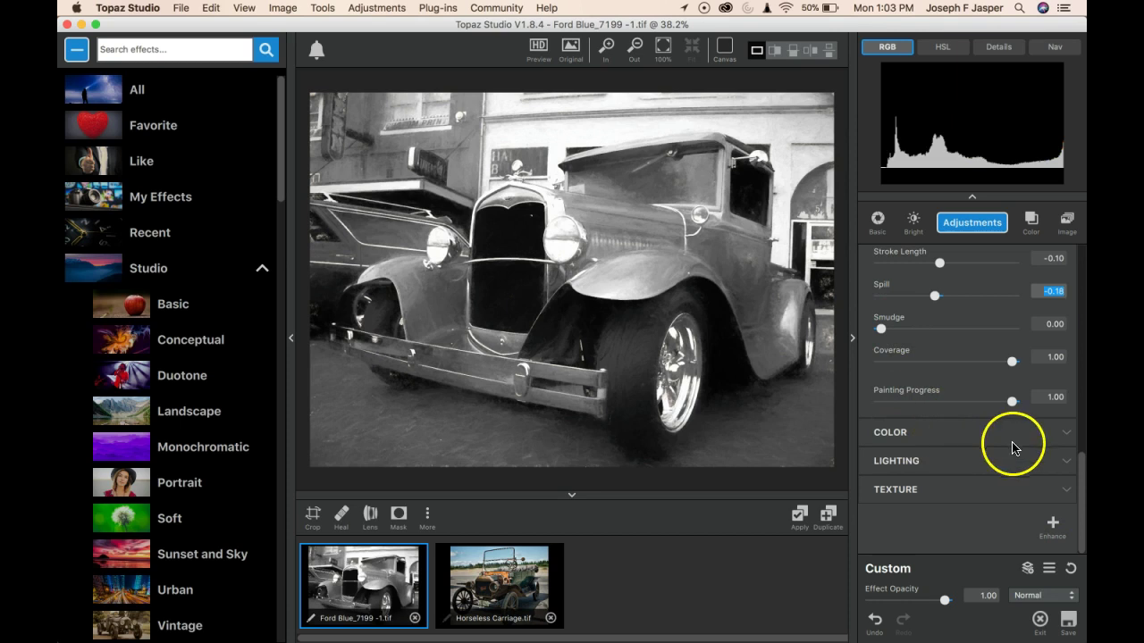
Raise Overall Saturation to bring back the car's blue colour.
click(1028, 436)
drag(1081, 459, 1081, 501)
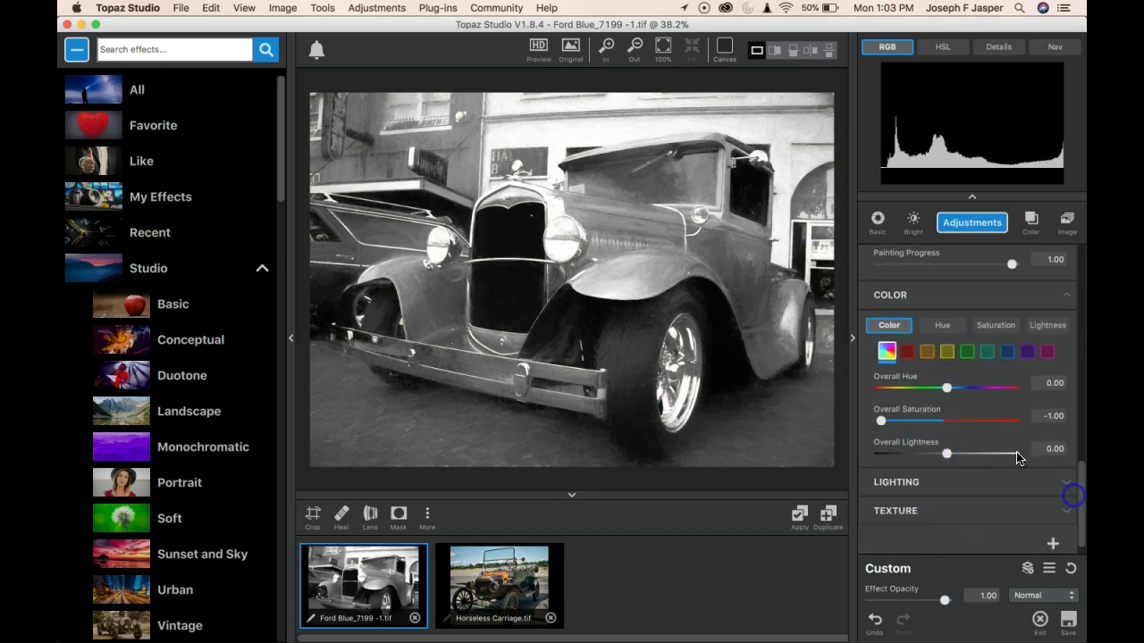
drag(876, 413, 950, 420)
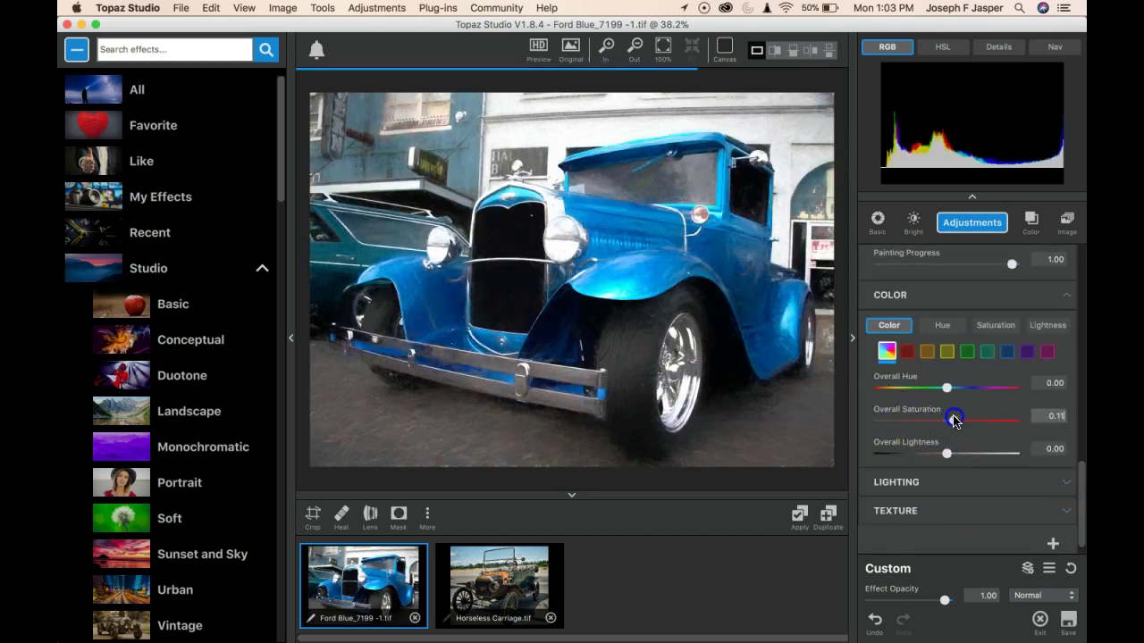
Set lighting to Brightness 0.20, Contrast 0.30, Highlight 0.15 and Shadow -0.15.
click(1068, 482)
drag(1082, 466, 1080, 493)
drag(963, 430, 960, 400)
drag(948, 463, 935, 500)
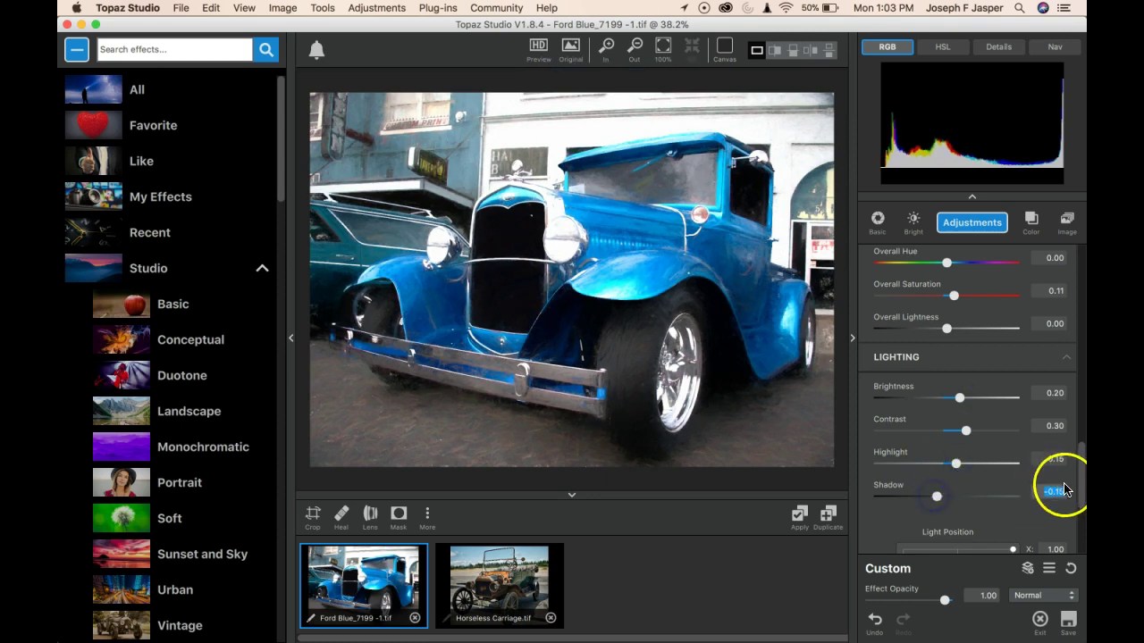
scroll(1068, 487, down, 2)
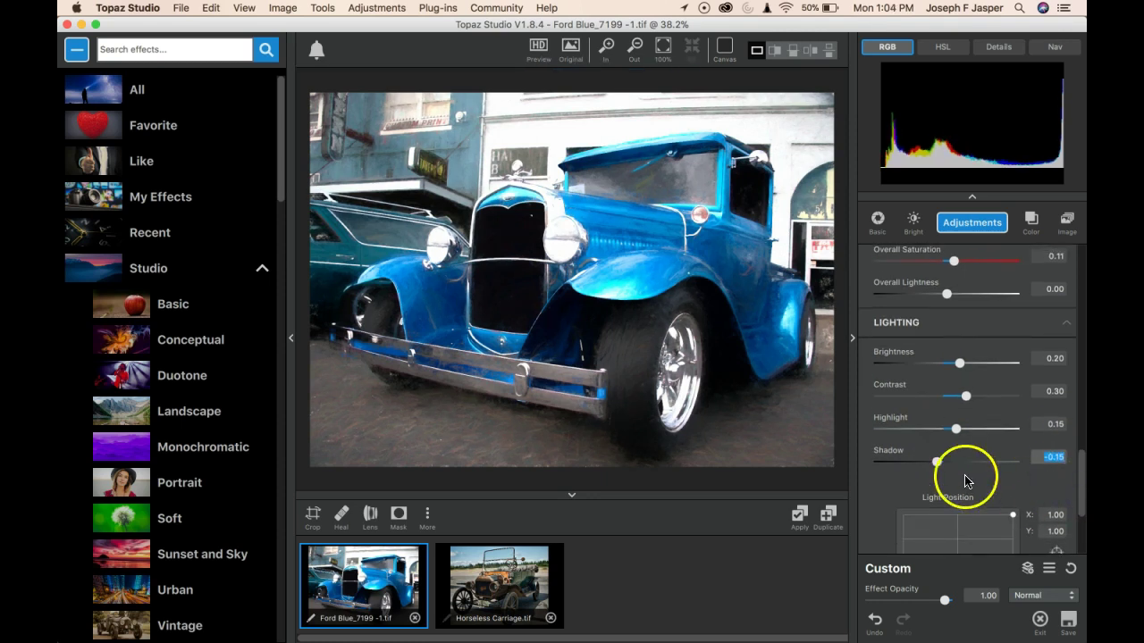
Move the light source up and slightly left.
click(960, 522)
drag(945, 516, 944, 522)
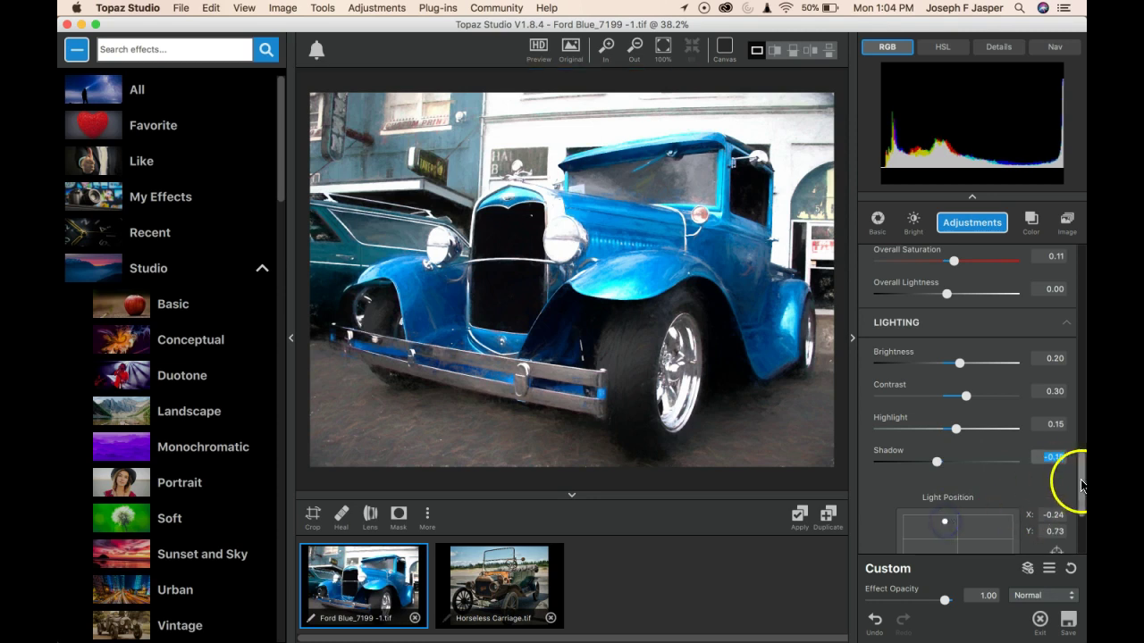
drag(1082, 482, 1077, 536)
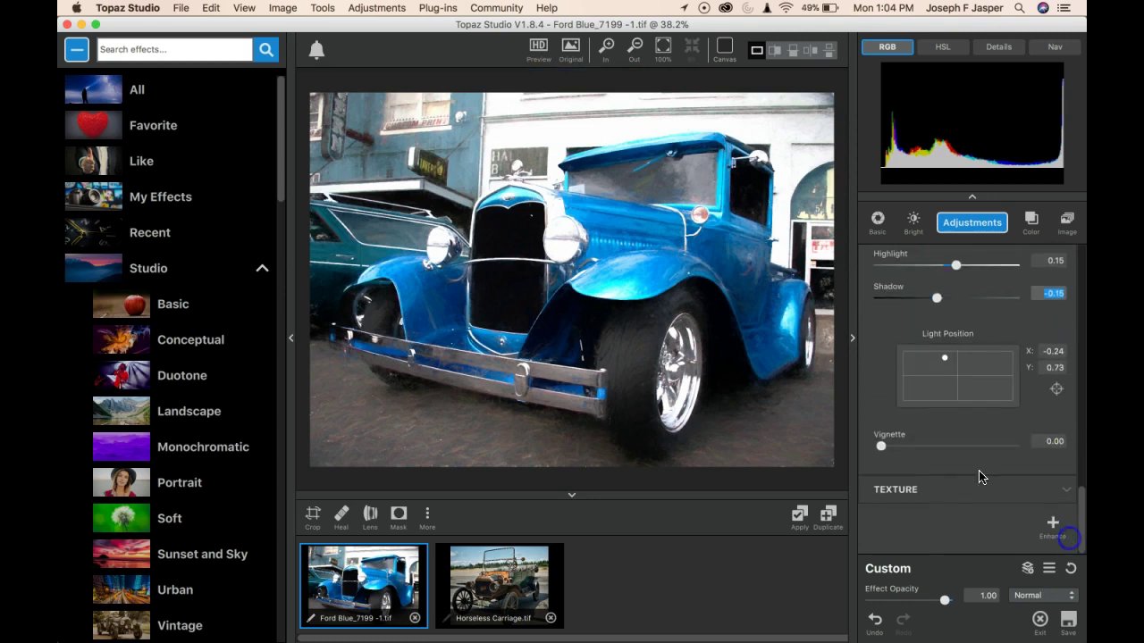
Add a vignette around the edges and make its colour white.
drag(883, 447, 930, 445)
drag(1077, 457, 1076, 487)
click(1056, 468)
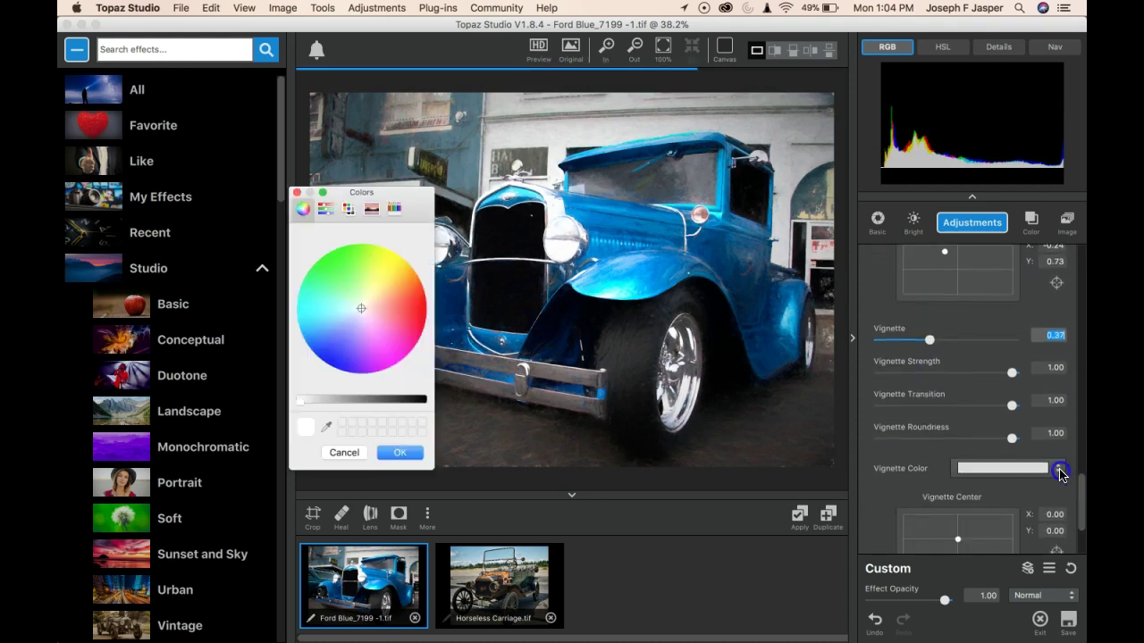
click(399, 452)
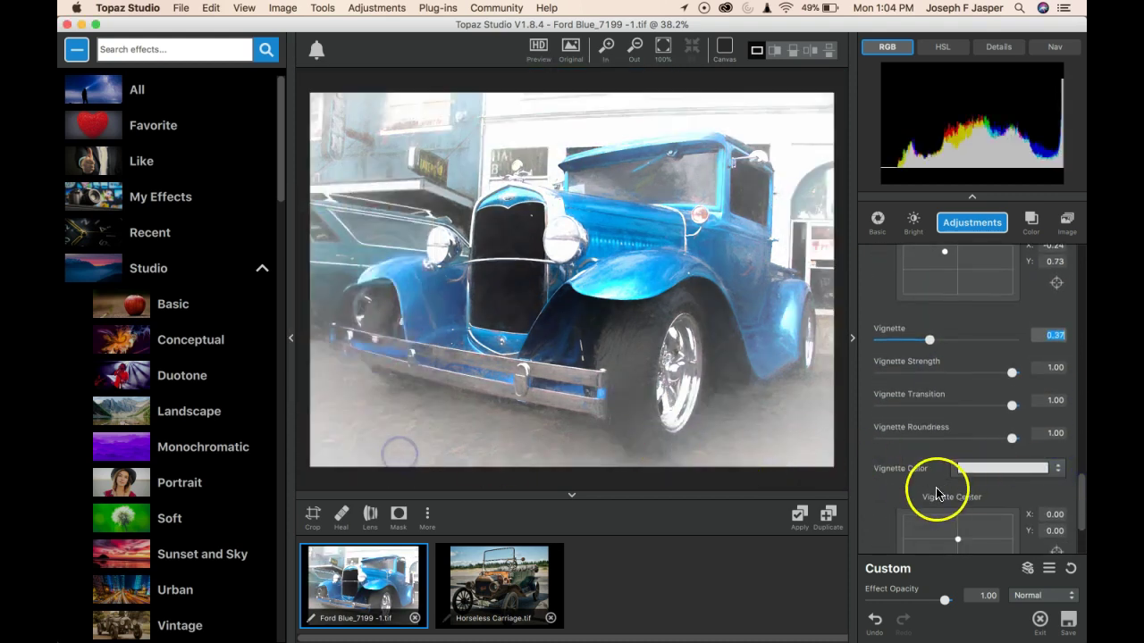
Adjust the vignette amount, transition and roundness to 0.59, nudging its centre slightly.
drag(959, 539, 960, 540)
drag(1079, 476, 1080, 515)
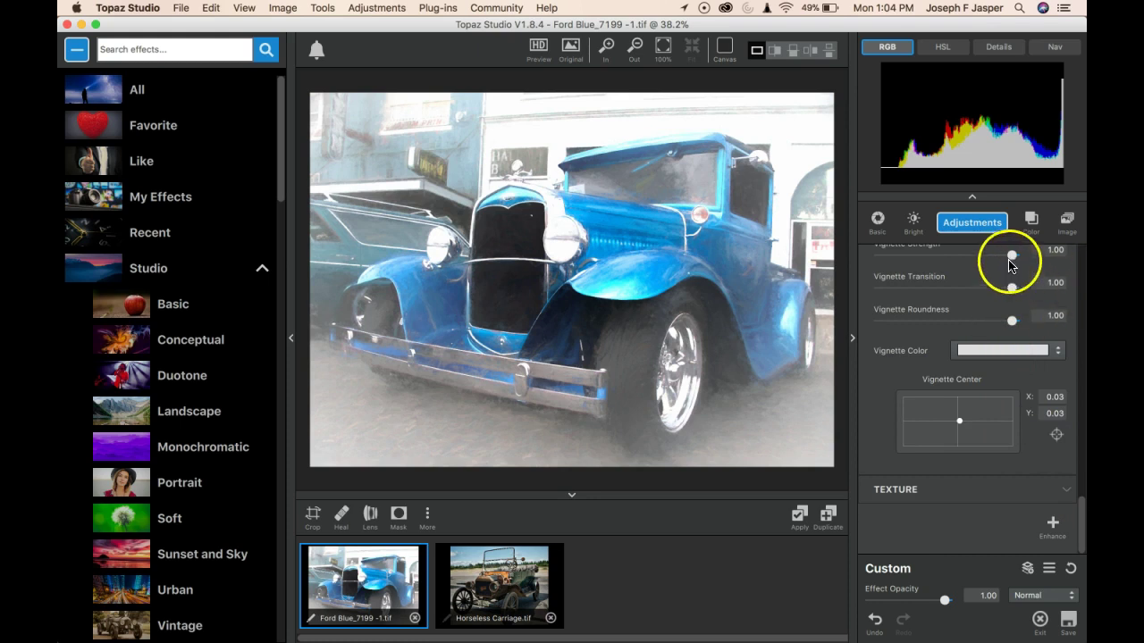
drag(1079, 500, 1081, 469)
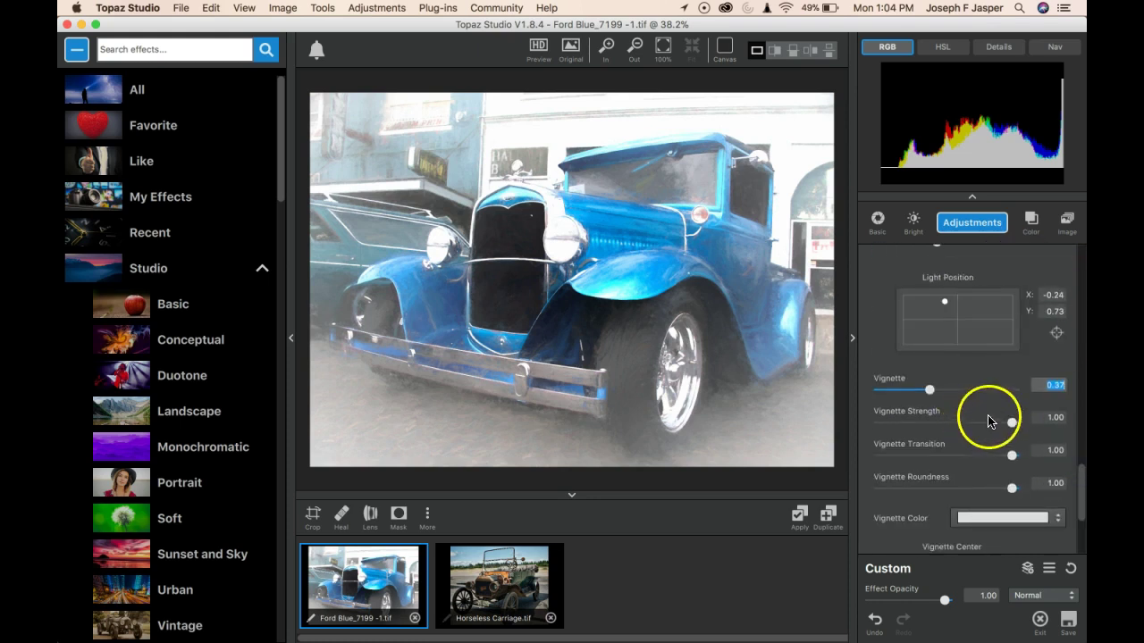
drag(932, 388, 903, 390)
drag(1009, 454, 957, 488)
drag(903, 390, 920, 389)
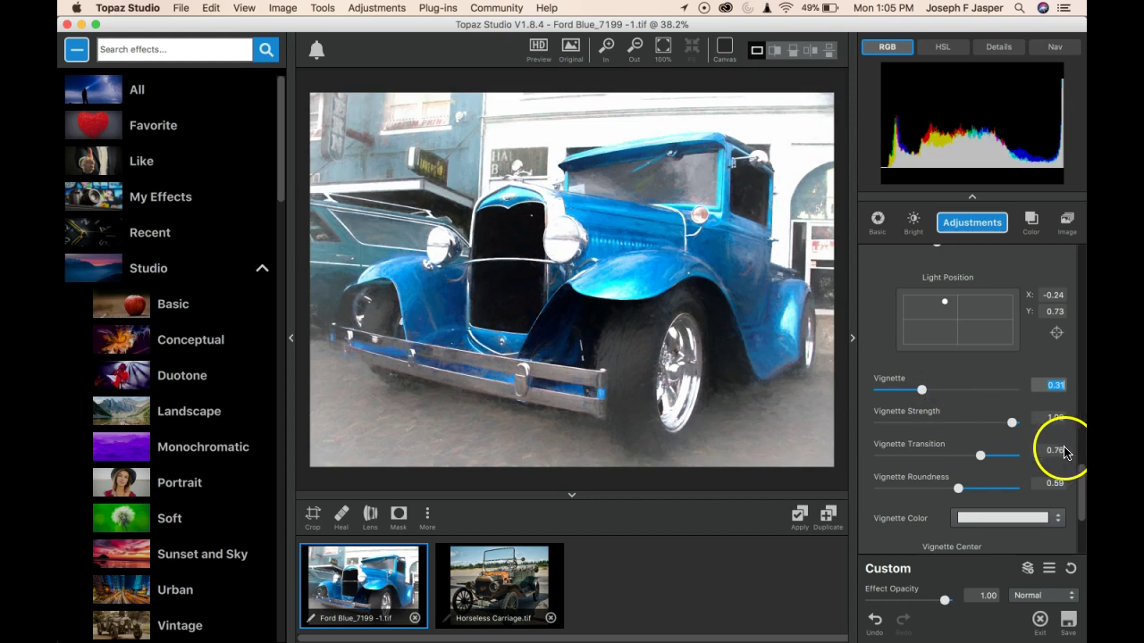
Centre the vignette at X -0.06, Y 0.03 with Transition 0.56 and amount 0.36.
scroll(1072, 474, down, 3)
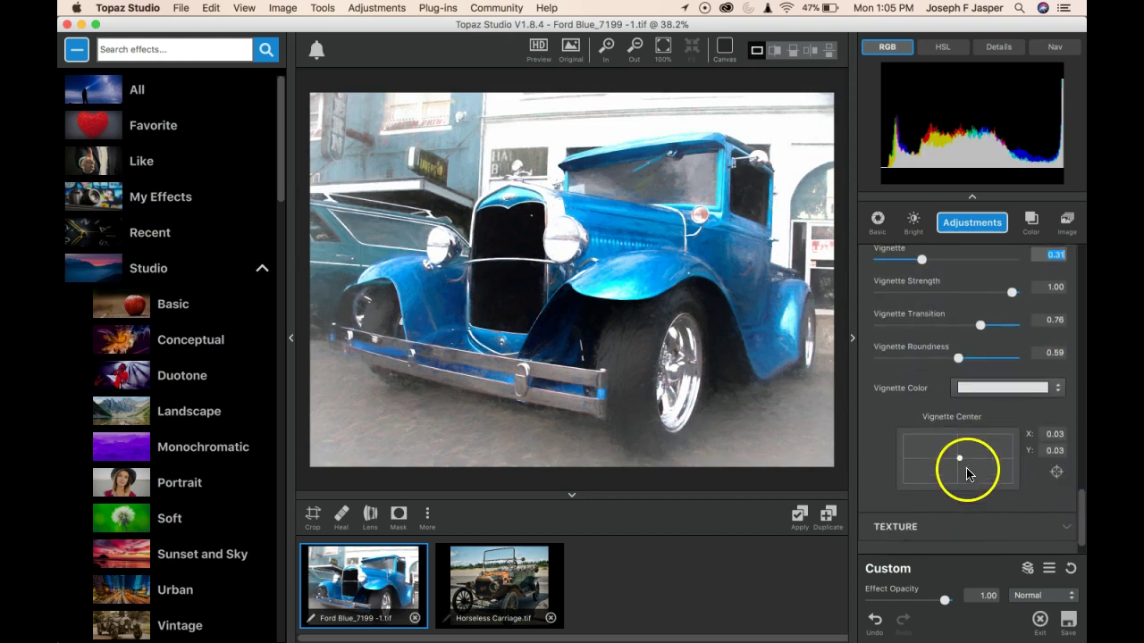
drag(959, 459, 954, 458)
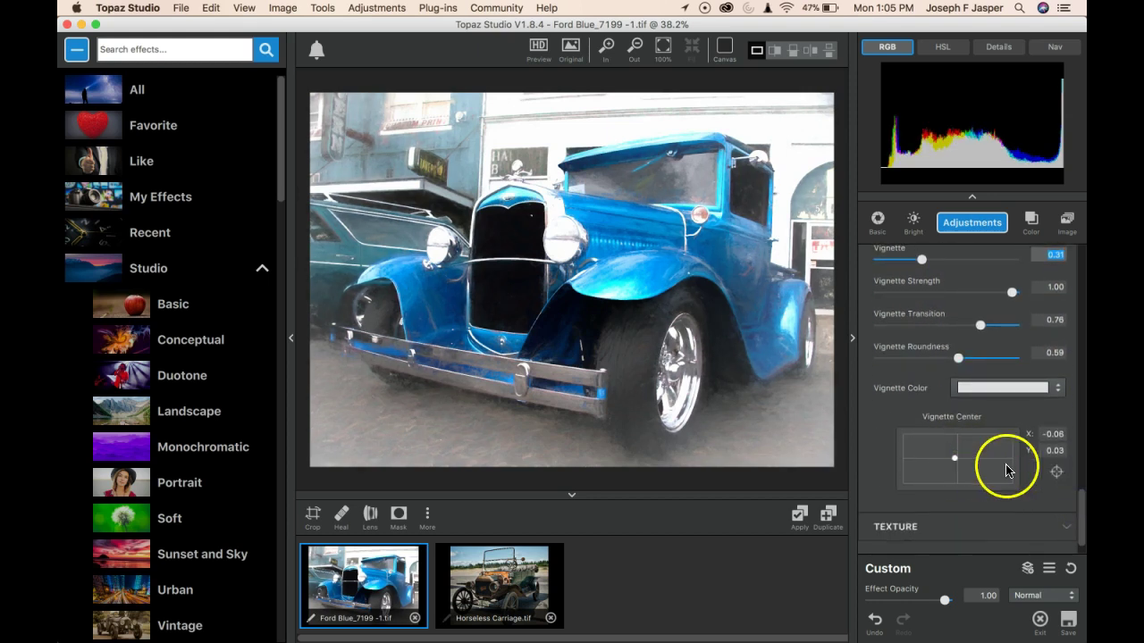
drag(980, 325, 953, 325)
drag(921, 260, 930, 261)
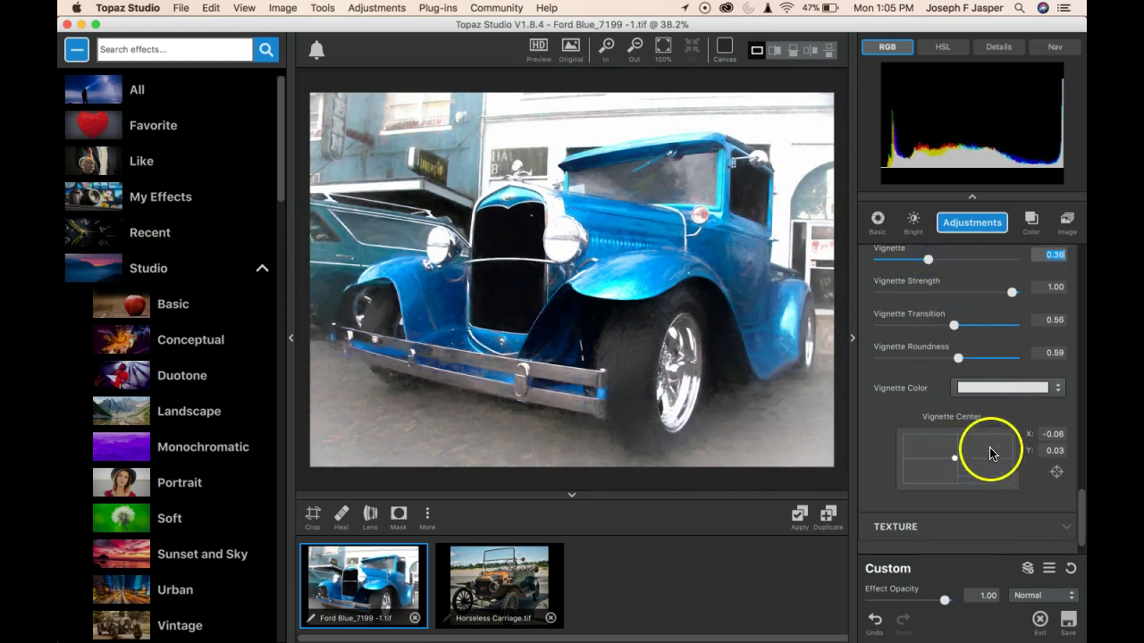
Save the current Impression settings as the preset 'Antique Auto Chalk Vignette'.
scroll(1065, 284, up, 10)
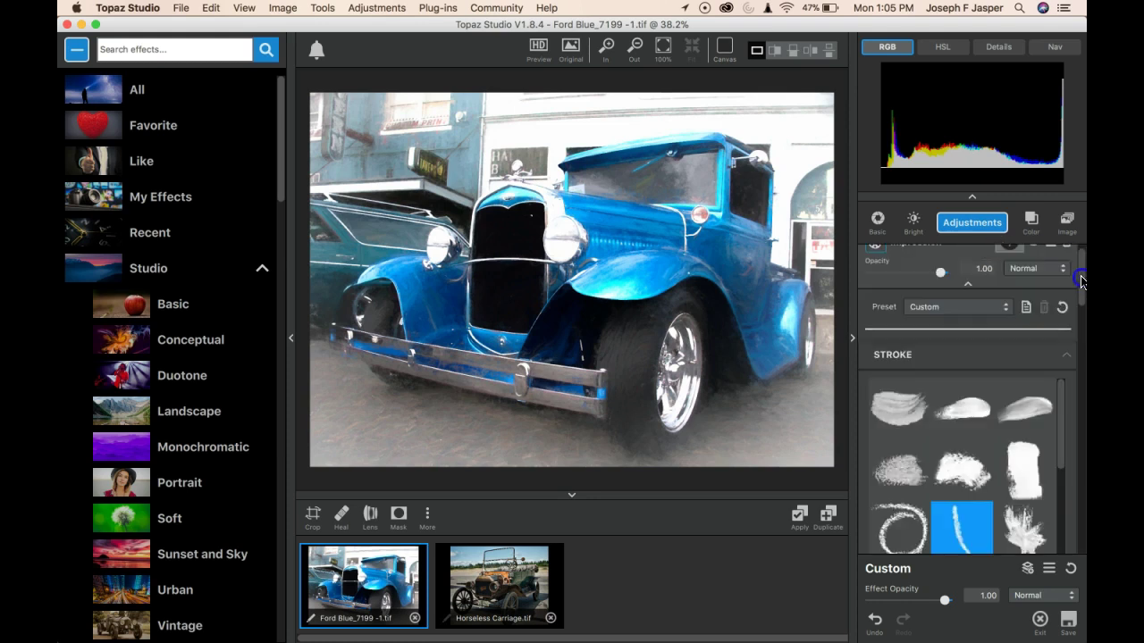
click(1026, 323)
click(693, 310)
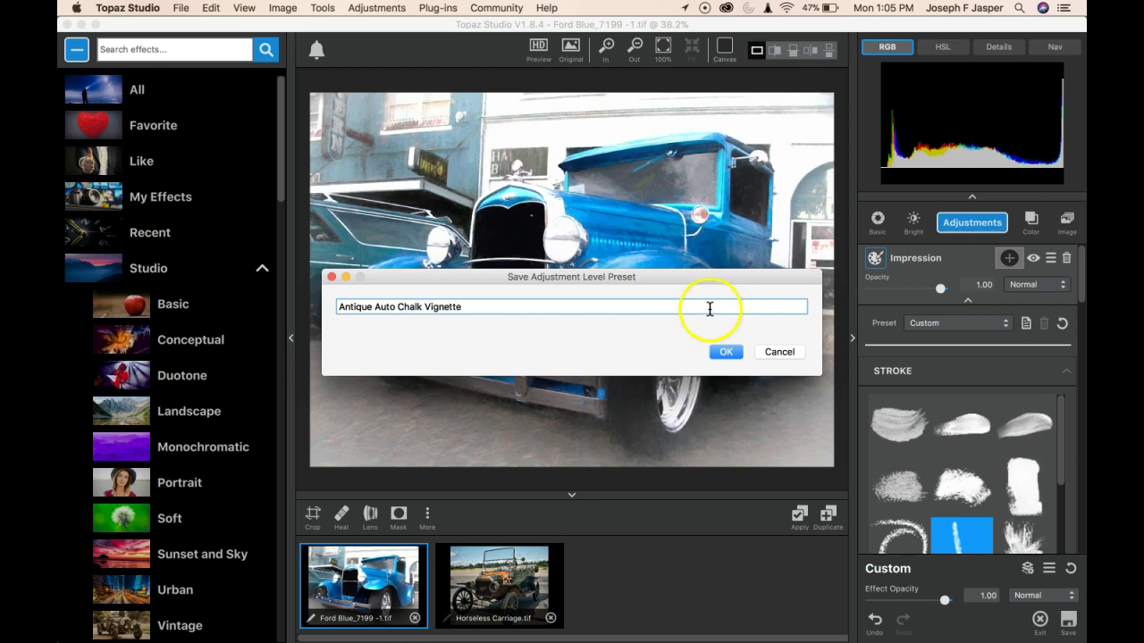
click(726, 352)
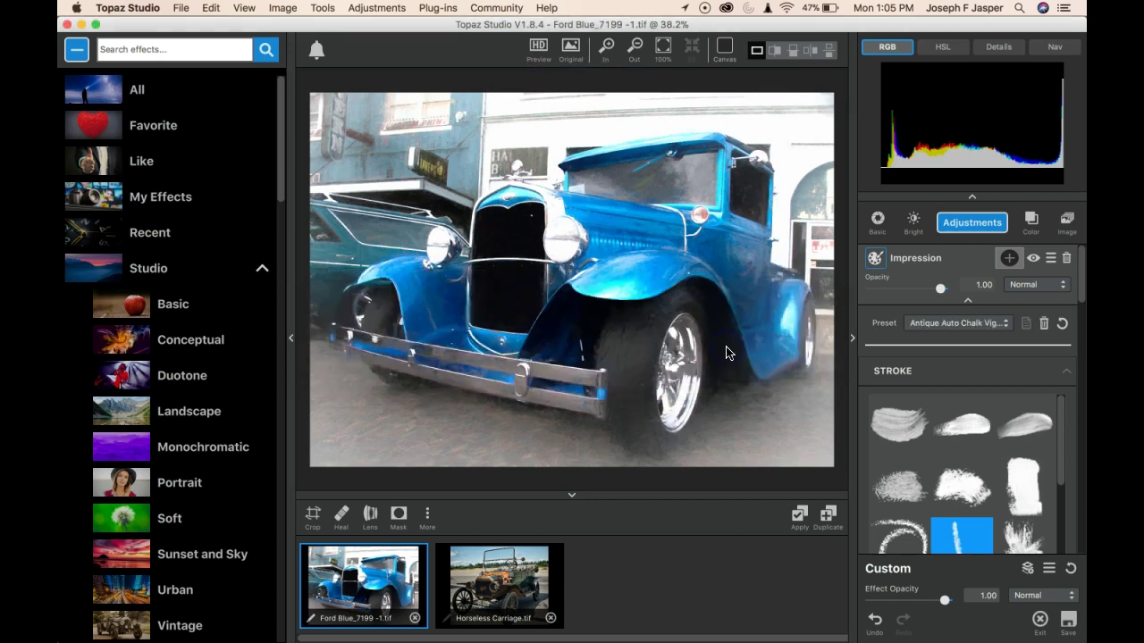
Preview the Colored Pencil preset, then switch back to Antique Auto Chalk Vignette.
click(1004, 325)
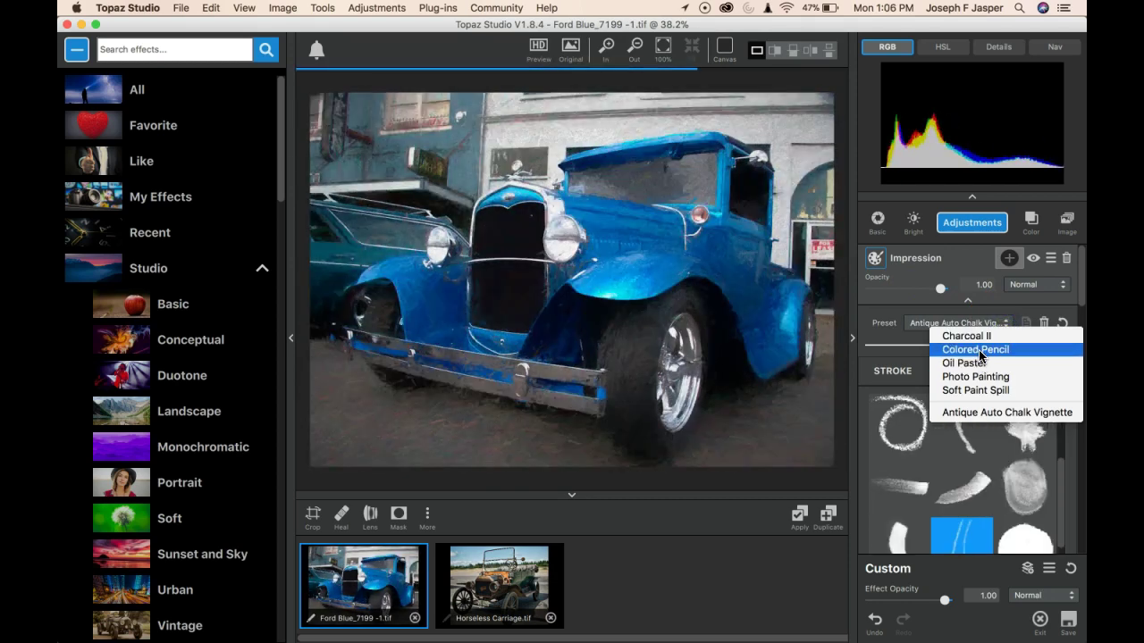
click(978, 349)
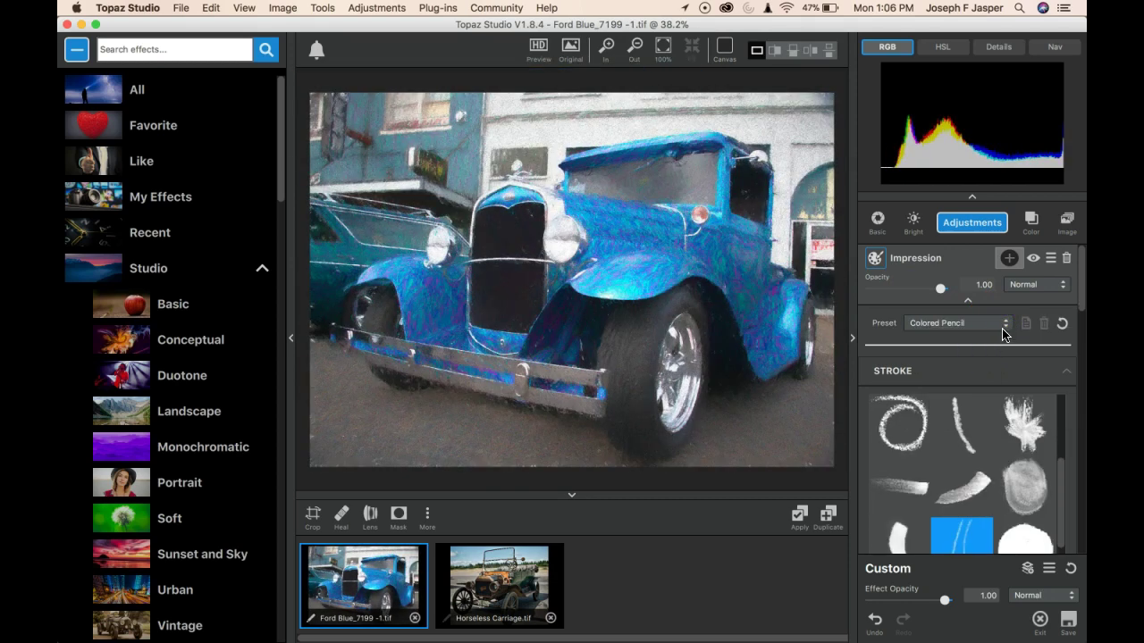
click(1005, 331)
click(972, 413)
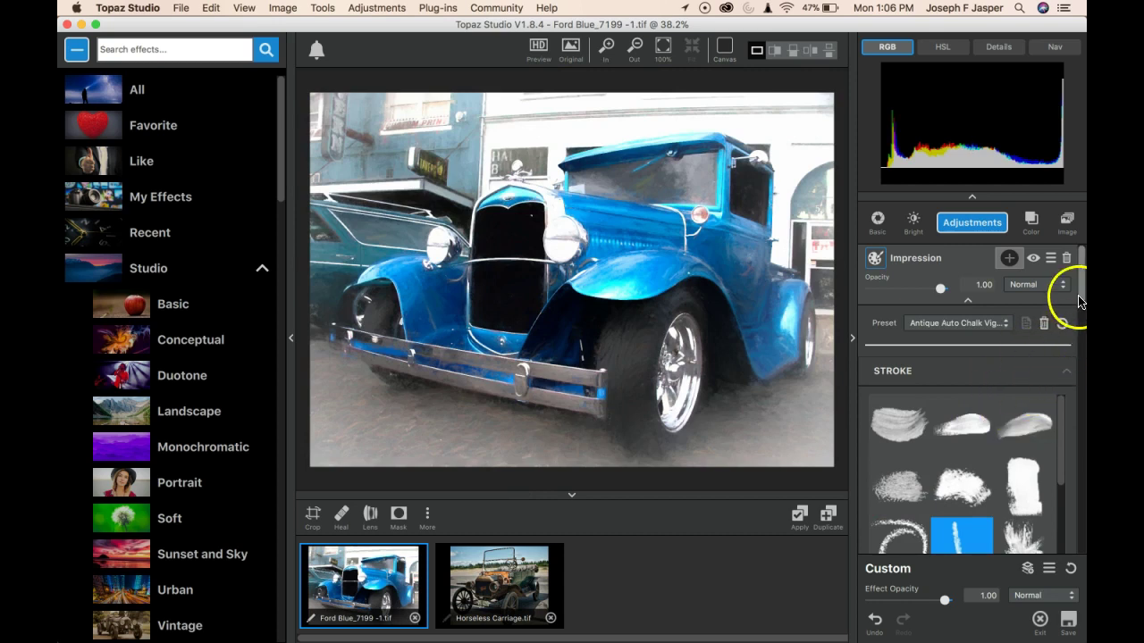
mouse_move(1079, 302)
mouse_down()
mouse_move(1063, 420)
mouse_move(1071, 555)
mouse_up()
Add an Edge Exposure adjustment and fade the left edge toward white.
click(1053, 525)
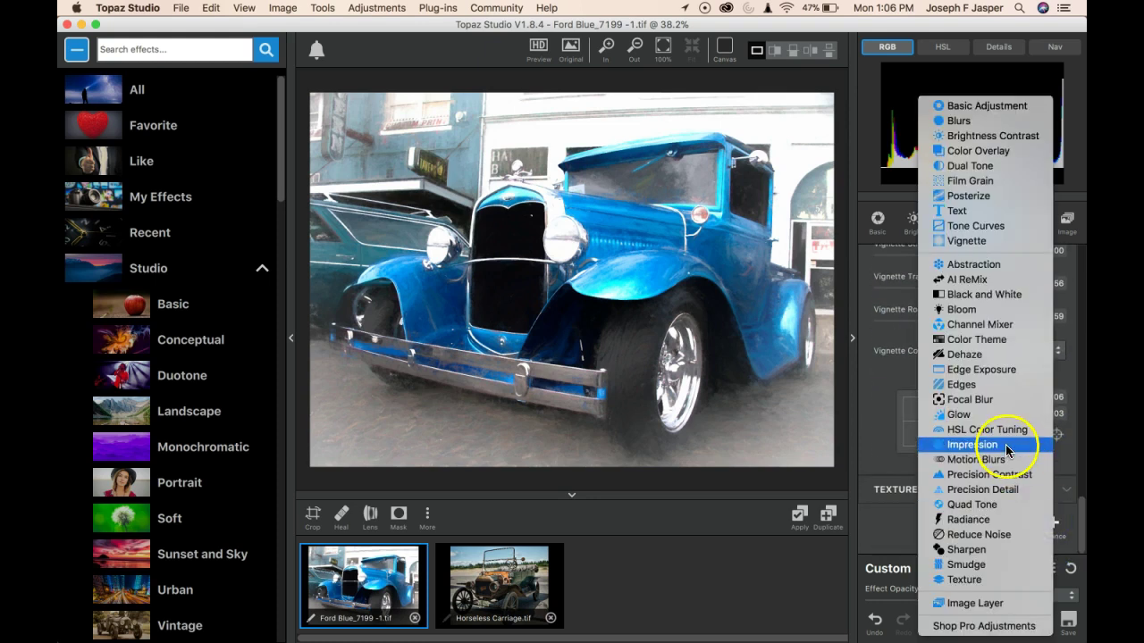
click(993, 368)
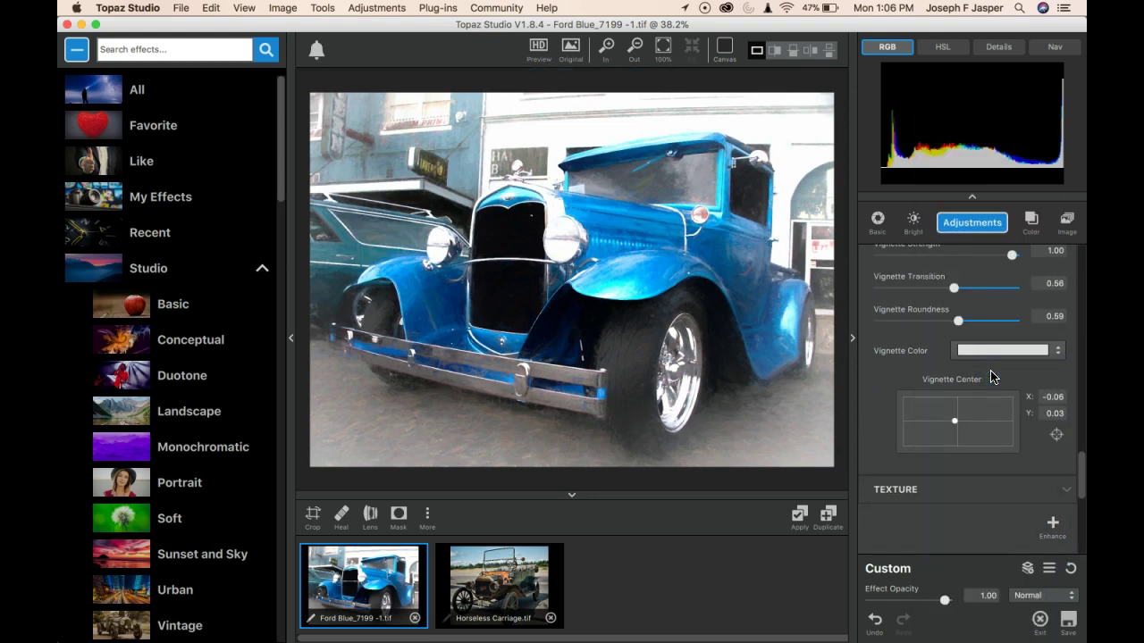
drag(1081, 460, 1075, 527)
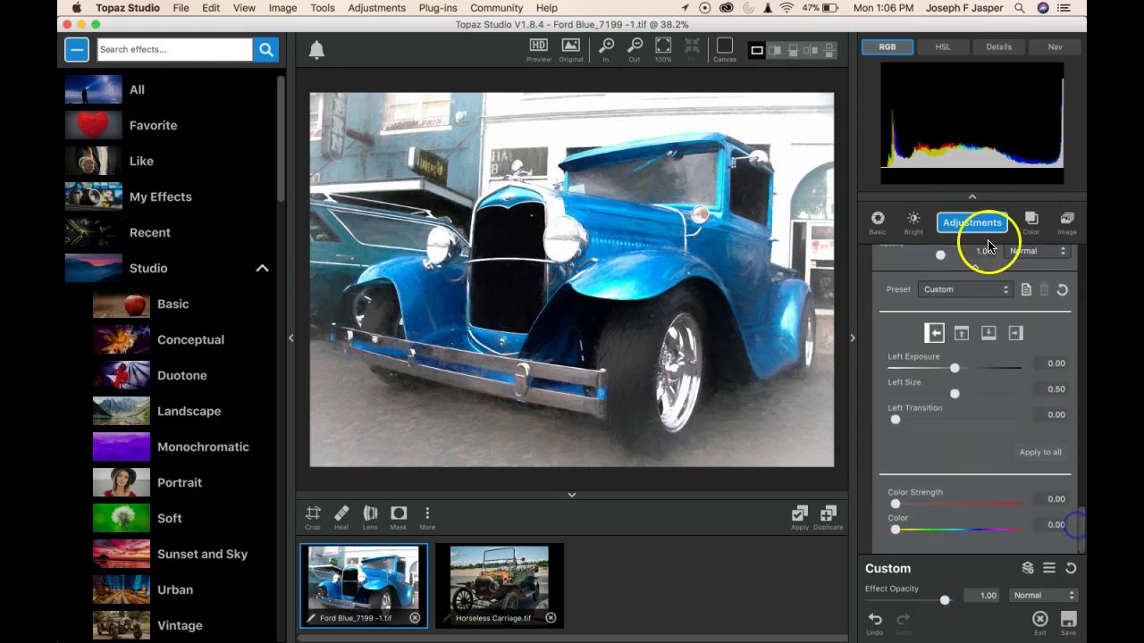
click(975, 200)
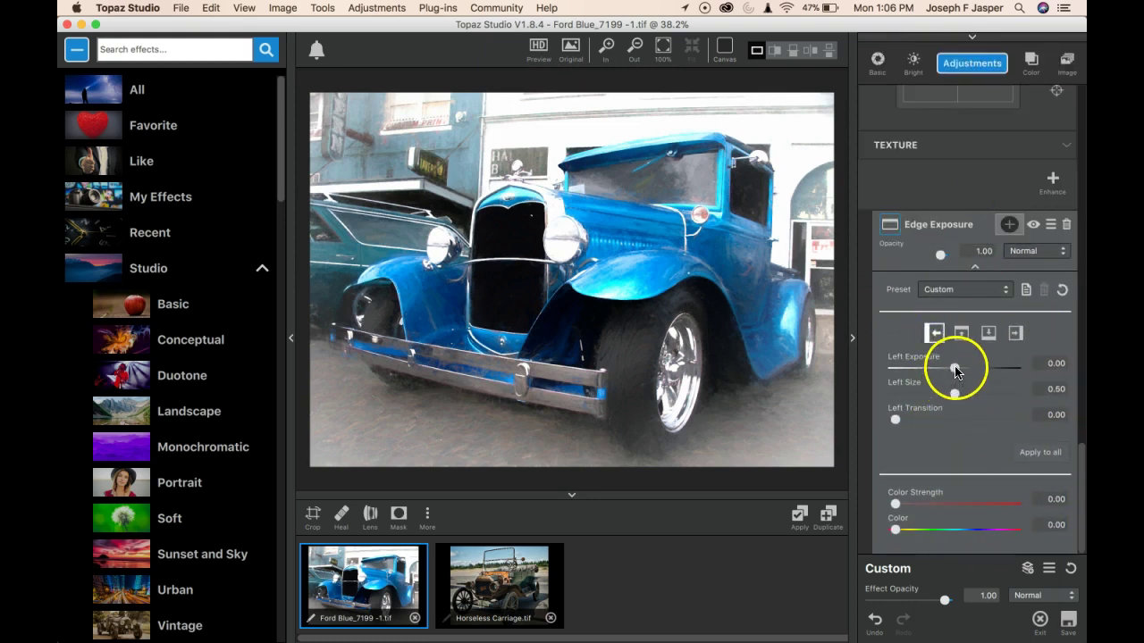
drag(954, 367, 957, 397)
drag(896, 419, 907, 419)
Fade the top and bottom edges to white with softened transitions.
click(962, 333)
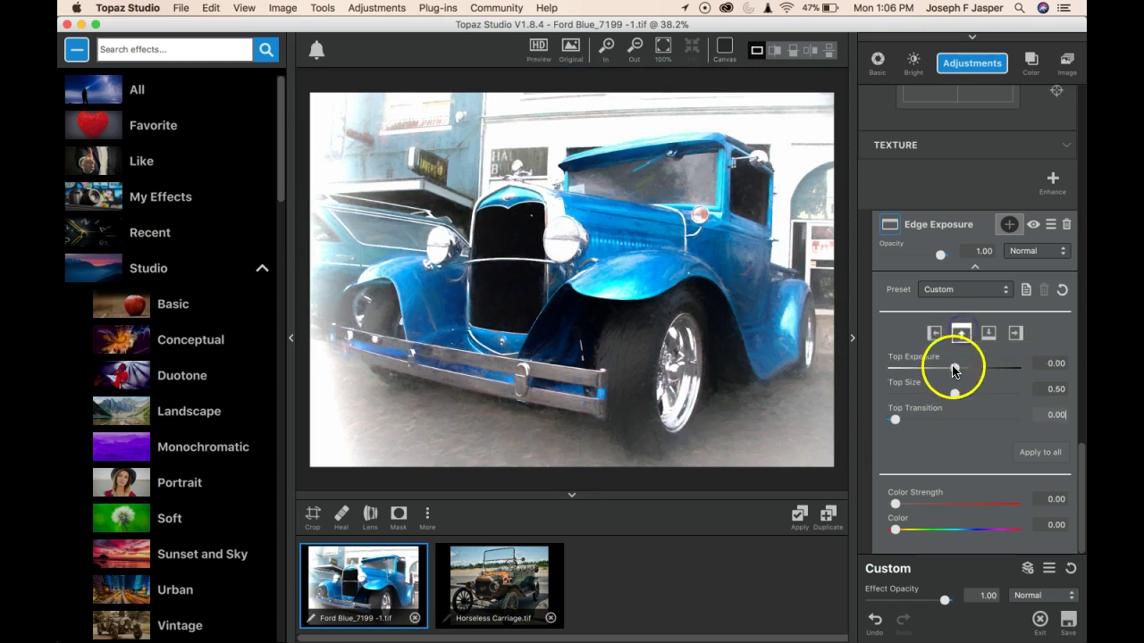
drag(955, 367, 958, 393)
click(897, 420)
drag(898, 422, 904, 420)
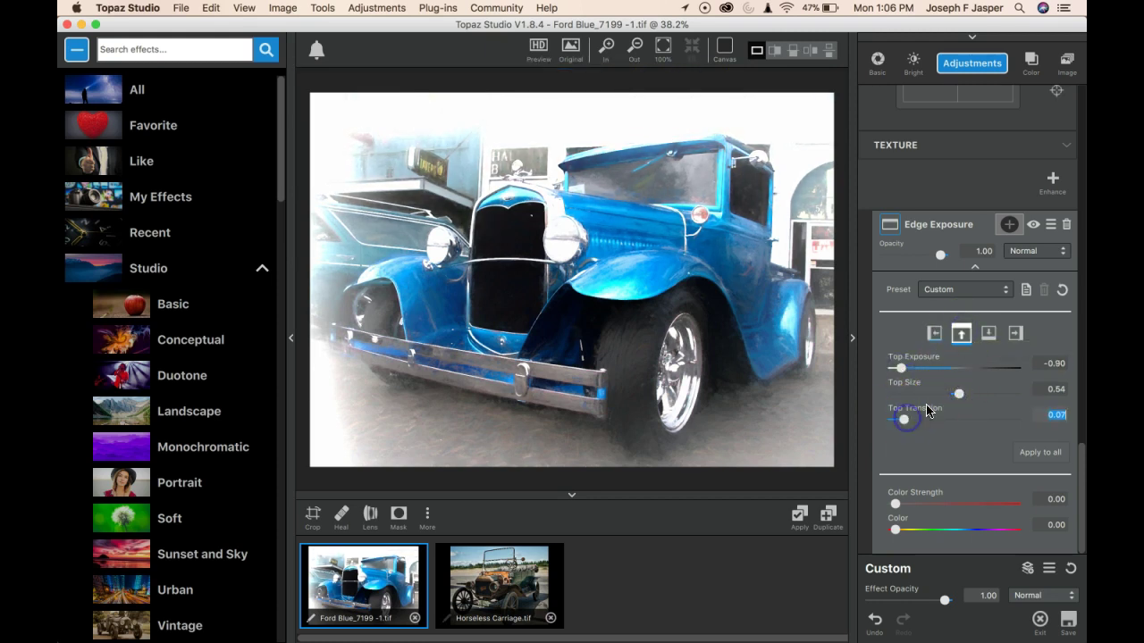
click(989, 333)
drag(954, 367, 894, 368)
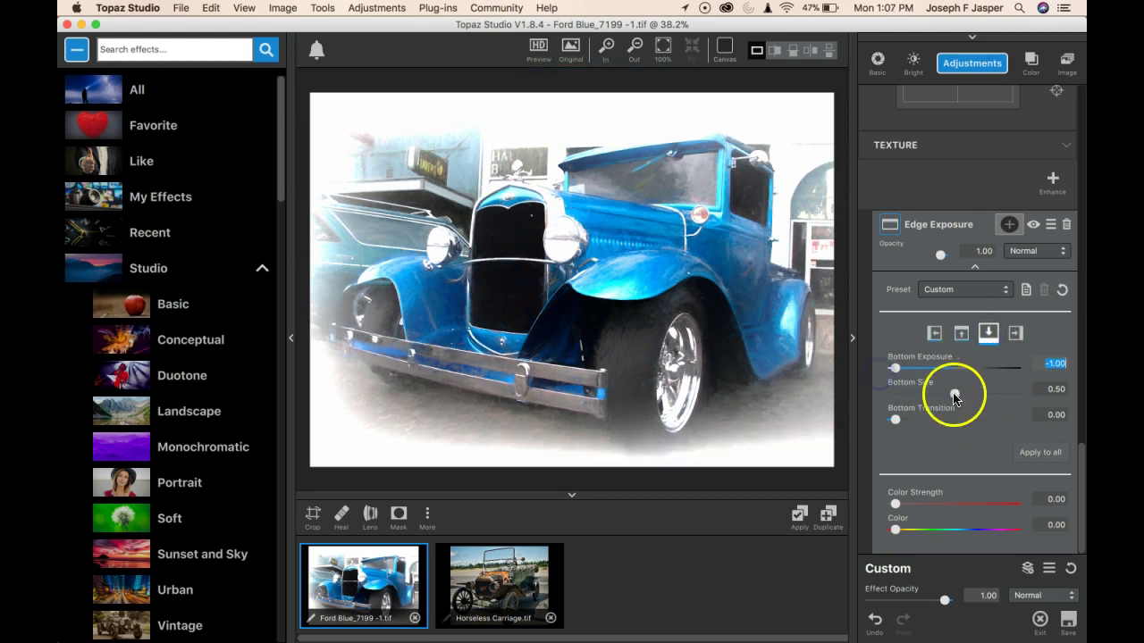
drag(959, 393, 944, 391)
drag(894, 420, 907, 422)
Set the right edge to exposure -1.00, size 0.28, transition 0.19.
click(1014, 332)
drag(956, 368, 887, 369)
drag(955, 393, 947, 393)
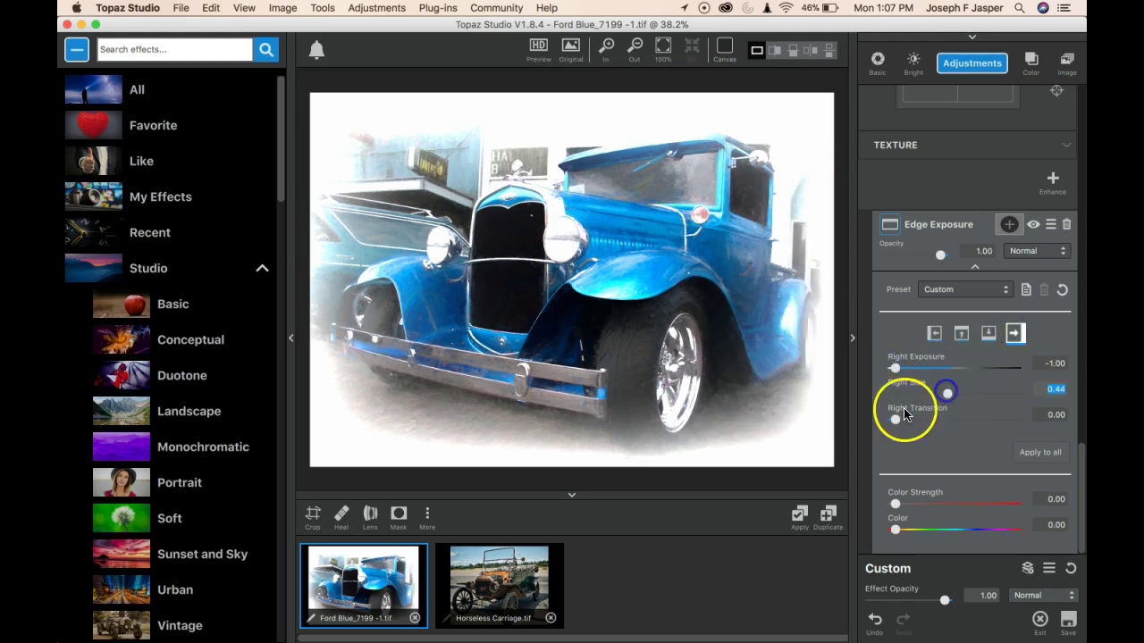
drag(895, 419, 927, 394)
Save the edge preset 'Four sided white edges', try Red Edge and Black Edges, then reapply it.
click(1026, 289)
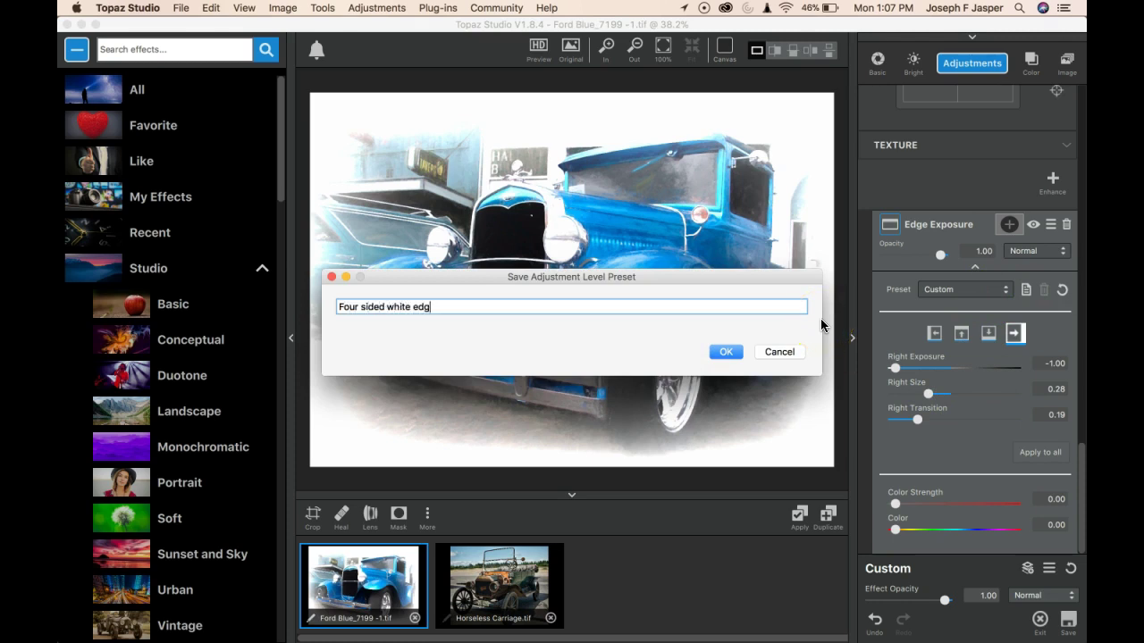
click(731, 353)
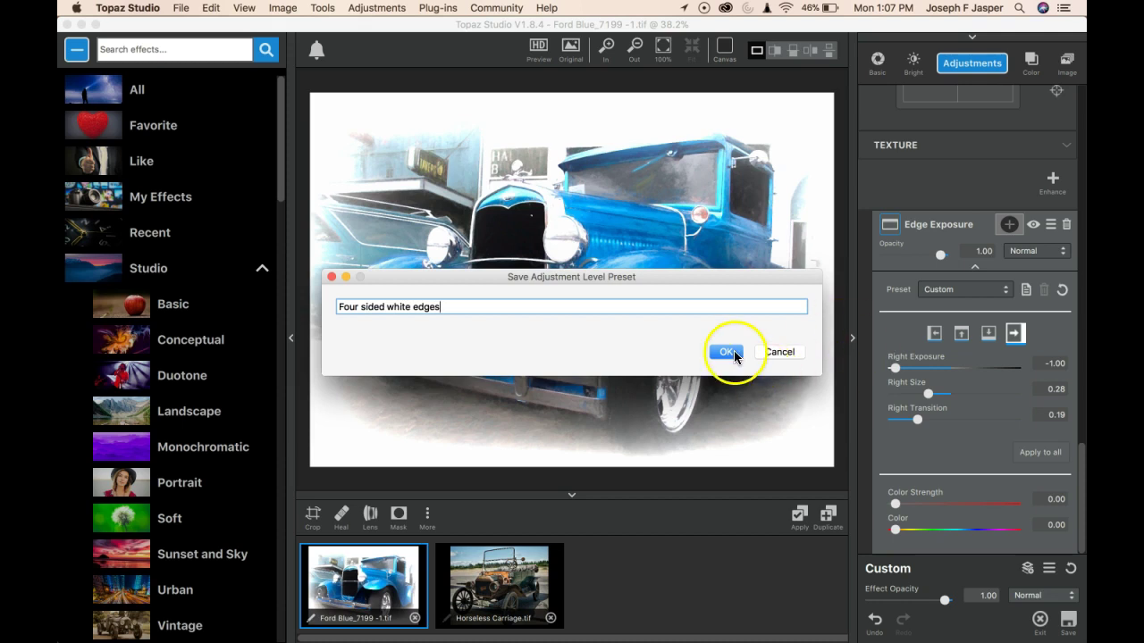
click(974, 288)
click(974, 311)
click(990, 290)
click(992, 295)
click(1006, 290)
click(999, 357)
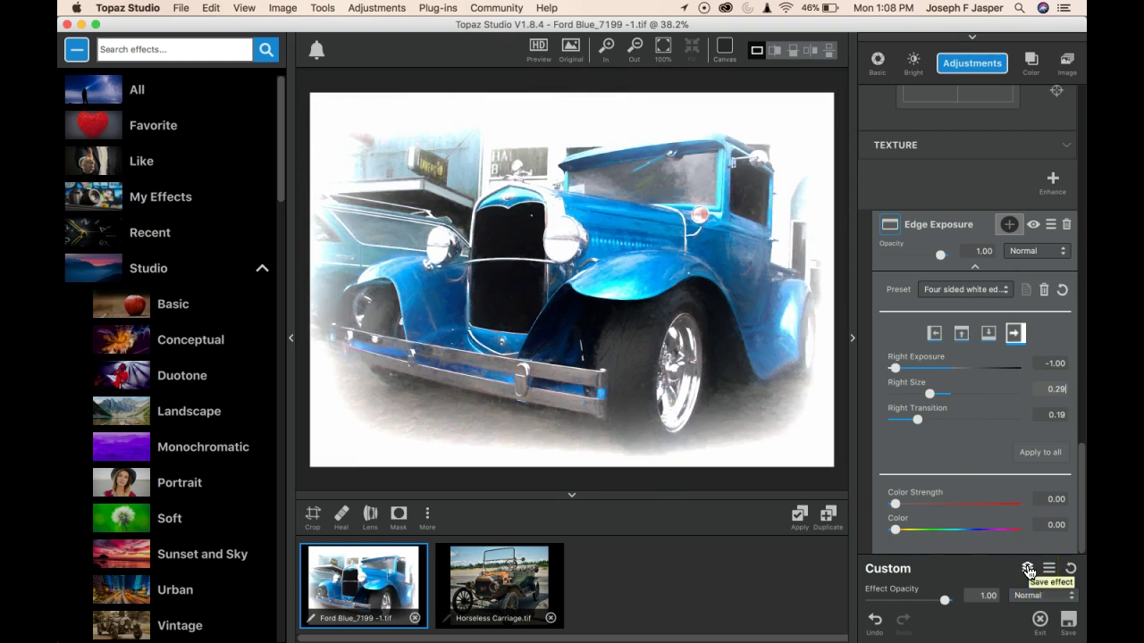
Save the effect 'Antique charcoal color with white edges and vignette' with Painting and Charcoal and Pastel tags.
click(1027, 569)
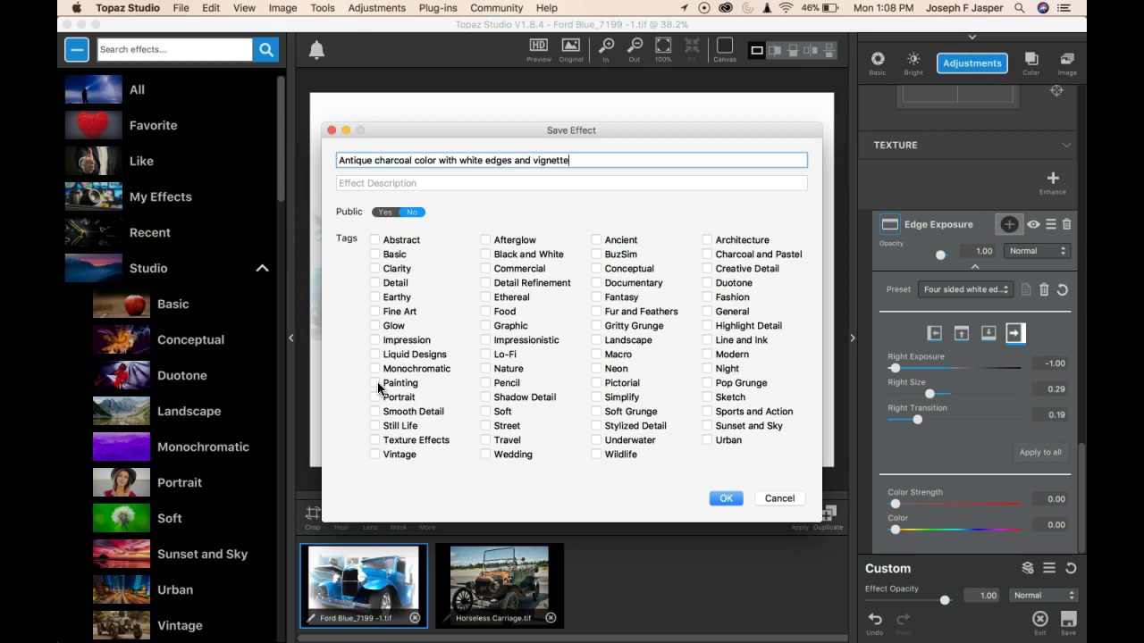
click(375, 383)
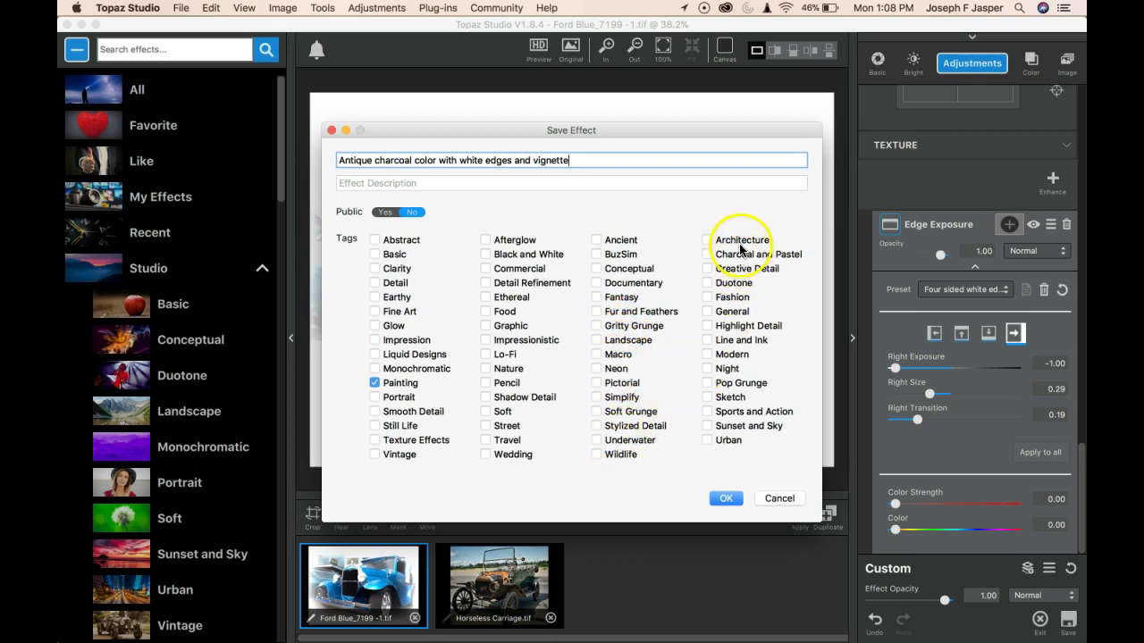
click(706, 253)
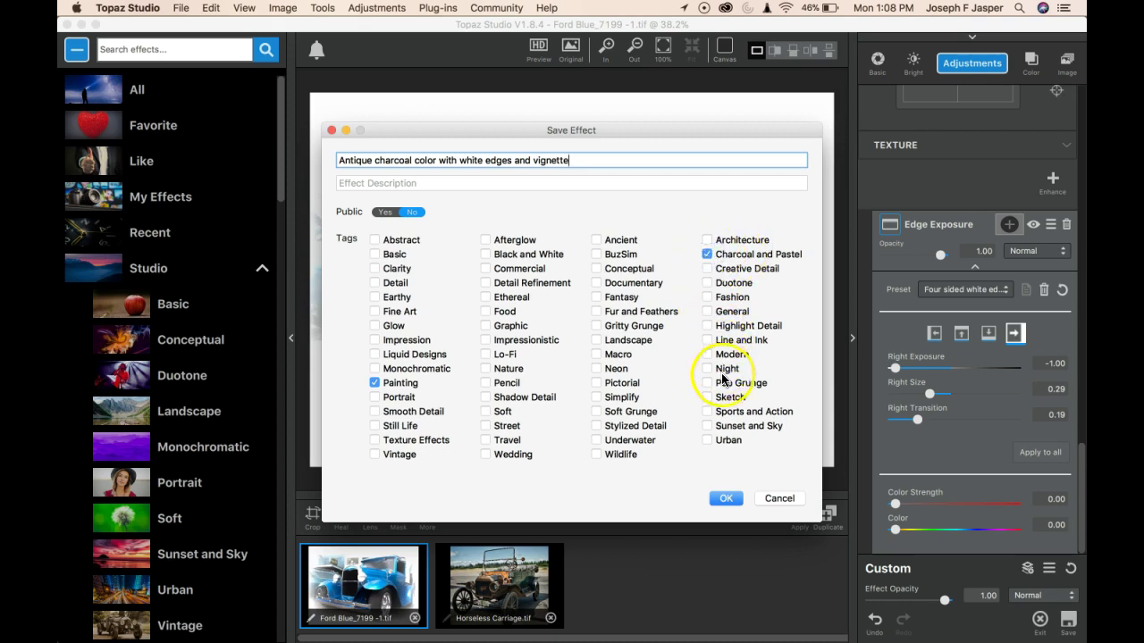
click(728, 497)
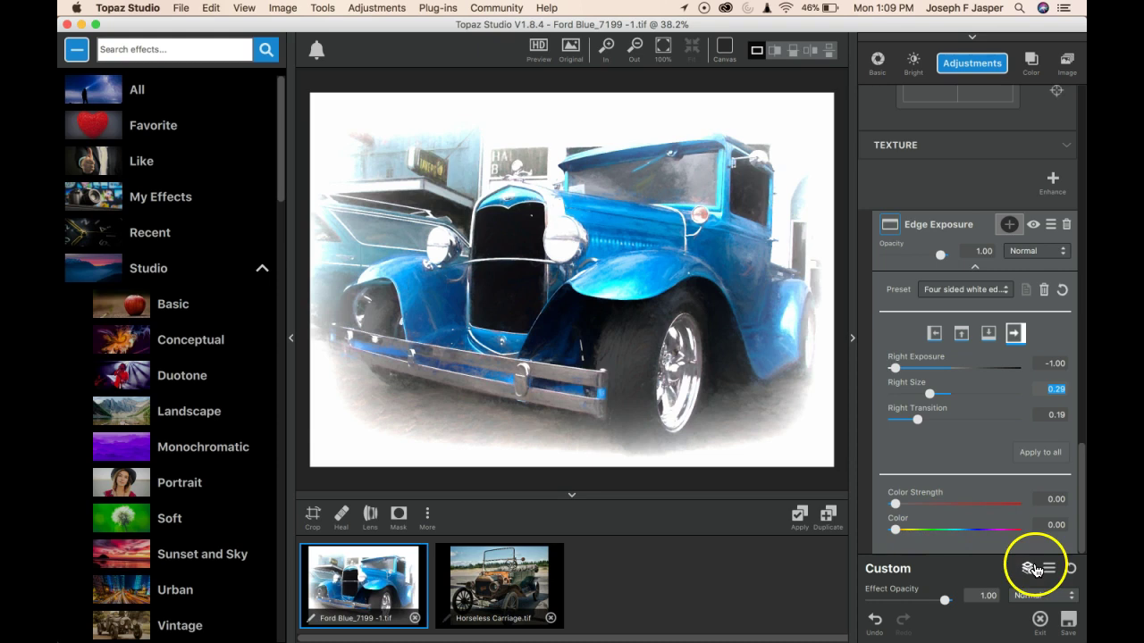
Apply the look to the Ford, then apply the saved Antique charcoal effect to Horseless Carriage.
click(799, 517)
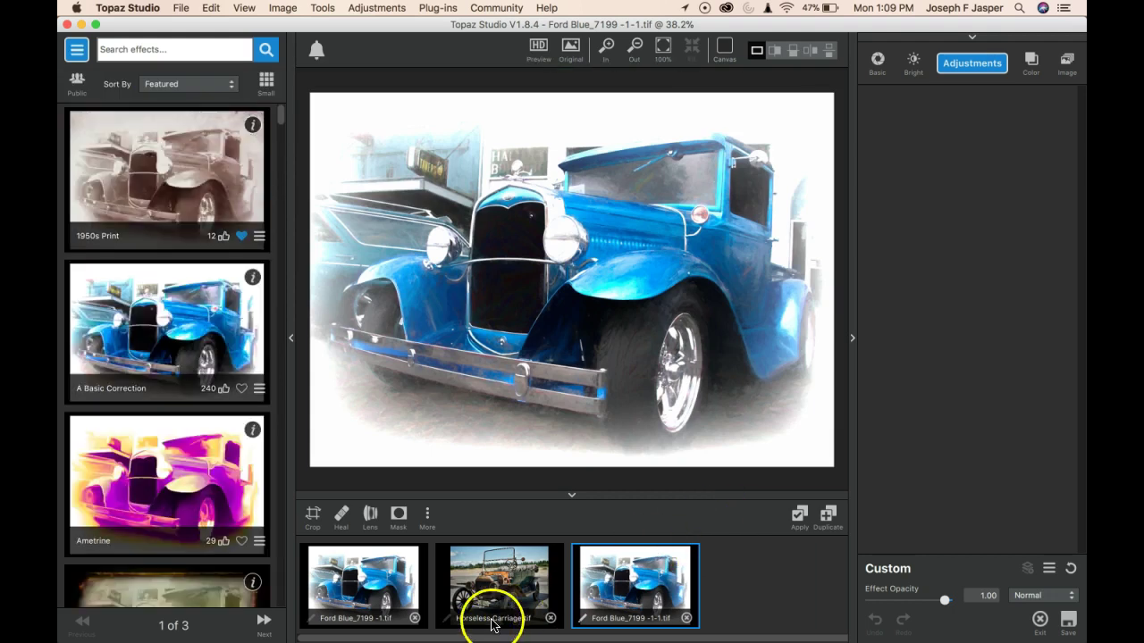
click(524, 593)
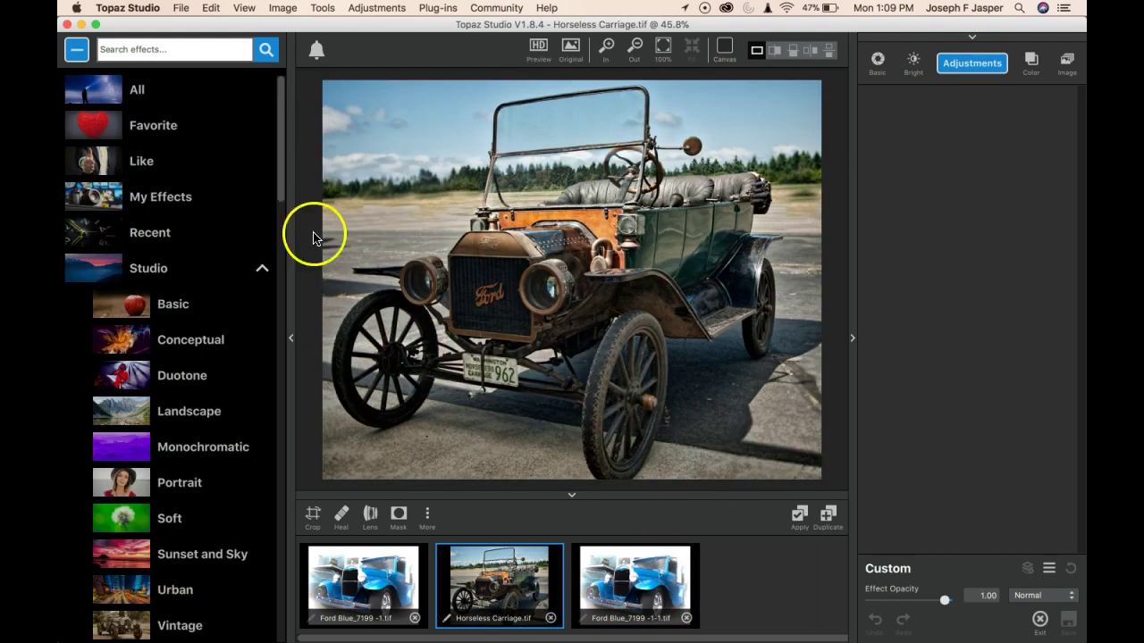
click(172, 202)
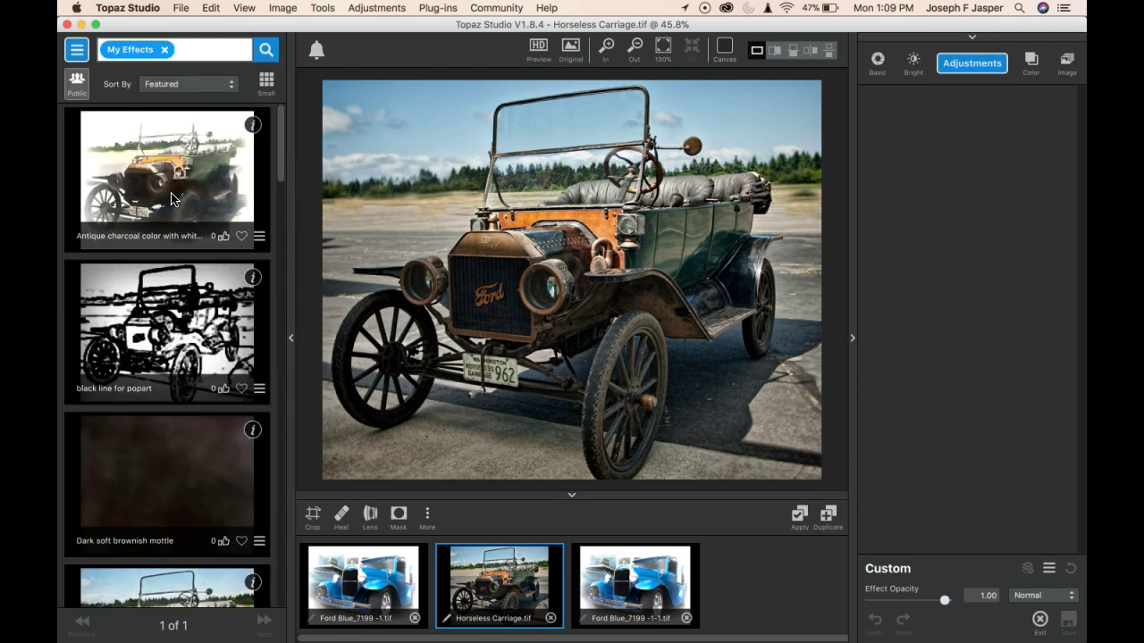
click(172, 199)
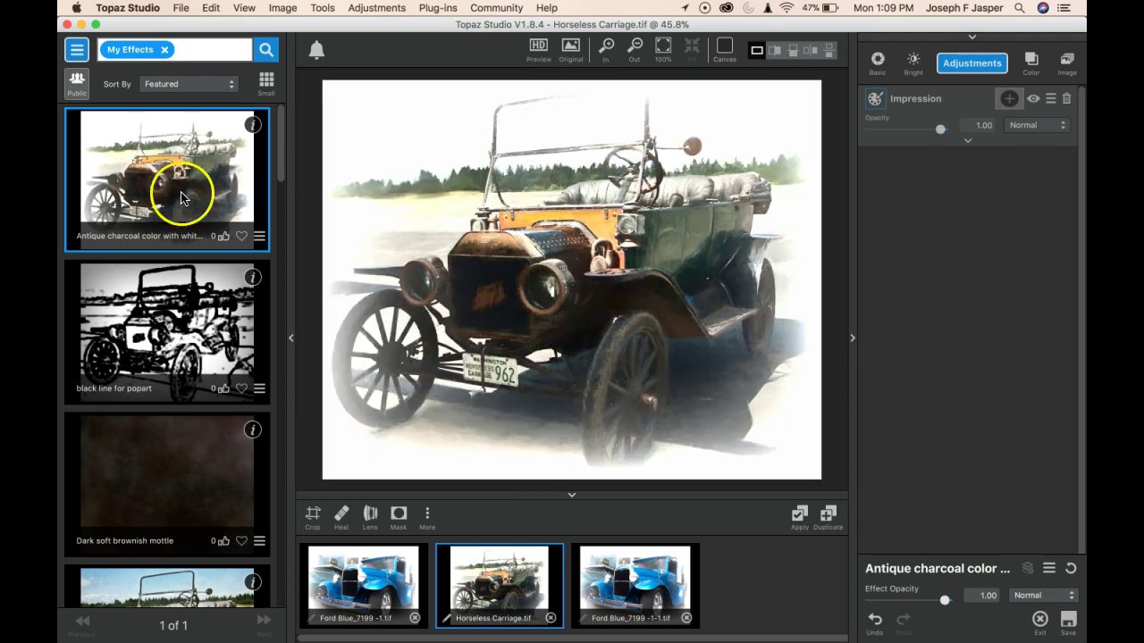
click(799, 515)
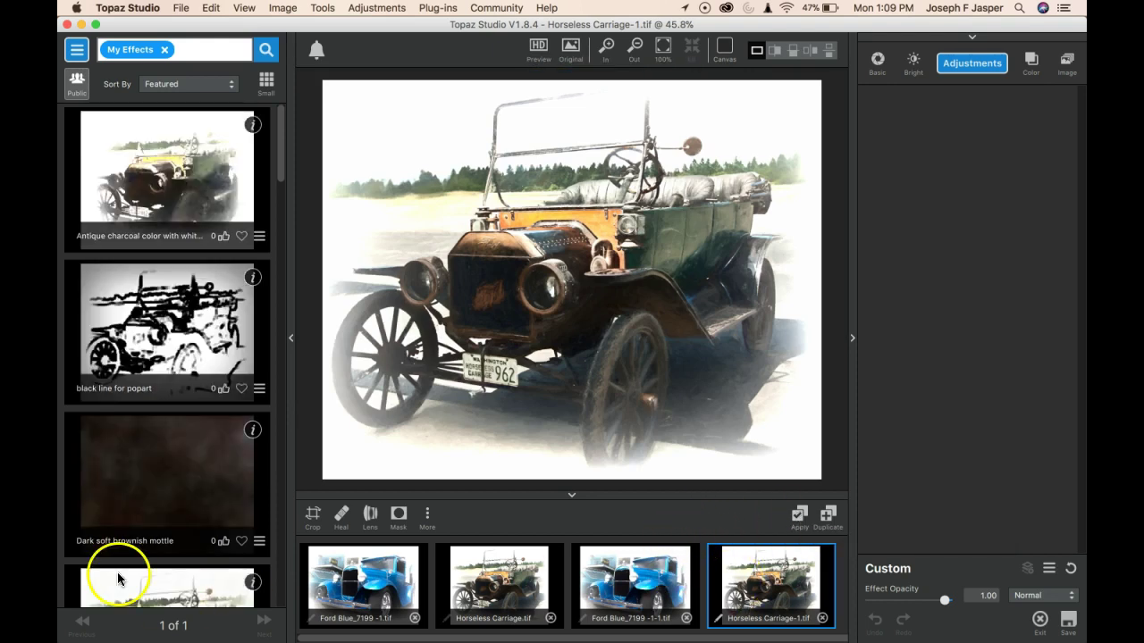
click(93, 592)
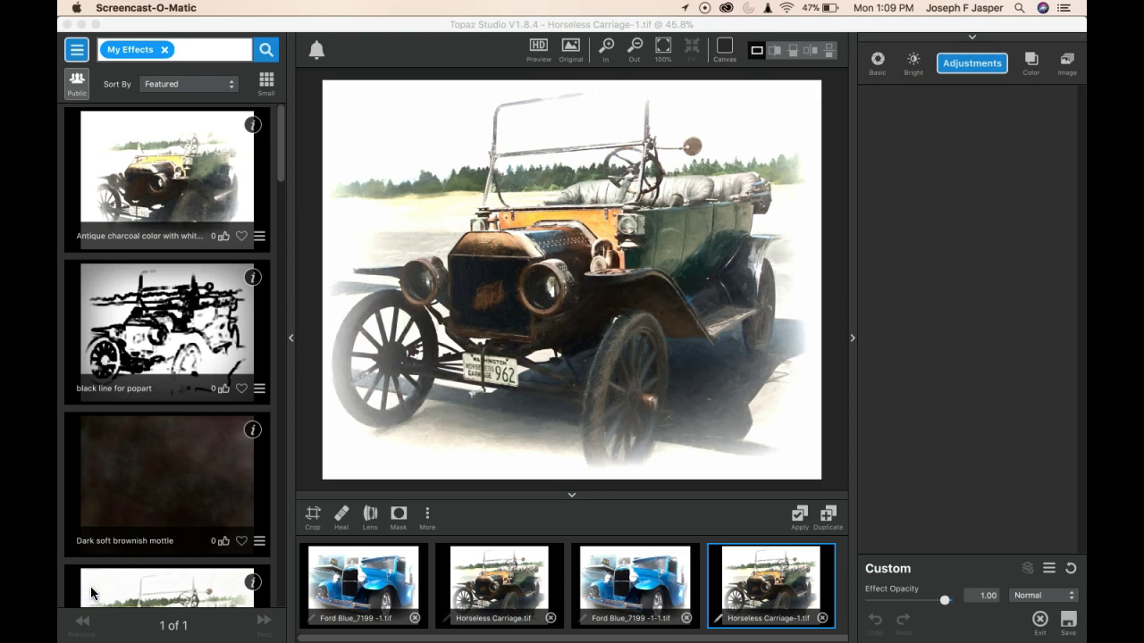